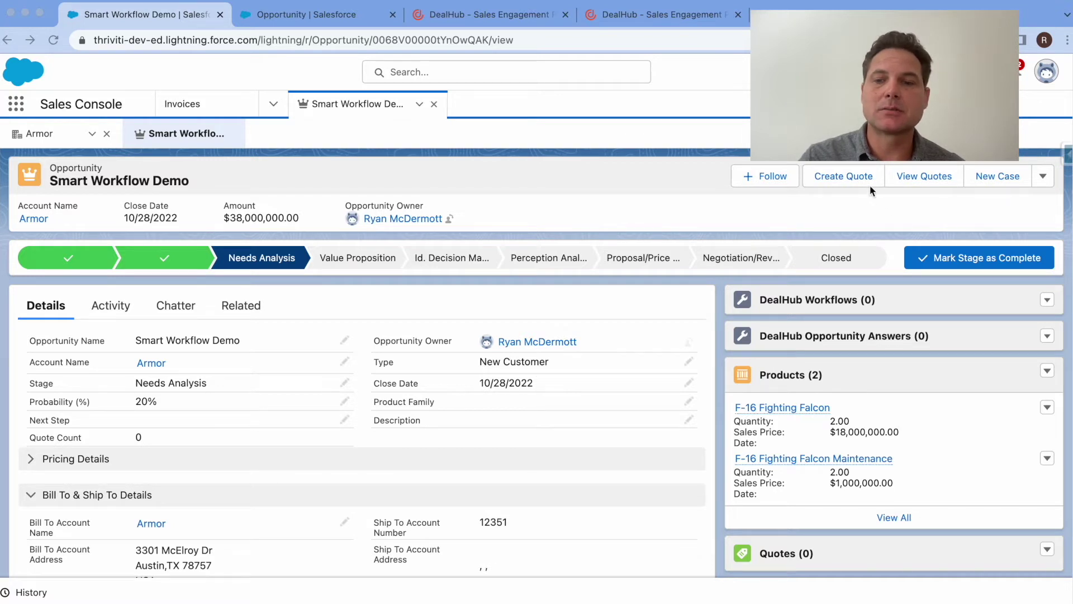
Step: Launch a new DealHub quote from the Smart Workflow Demo opportunity with Create Quote
{"action": "left_click", "coordinate": [843, 177]}
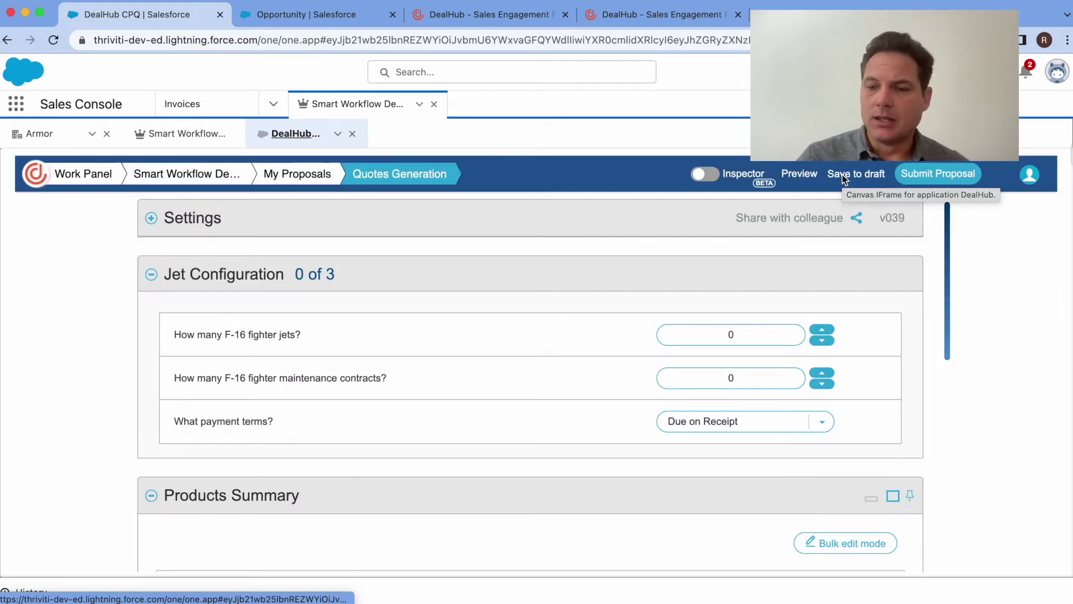
Step: Set the F-16 jet count to 1 and review the $19,000,000 total with its credit-check approval
{"action": "scroll", "coordinate": [876, 229], "scroll_direction": "down", "scroll_amount": 2}
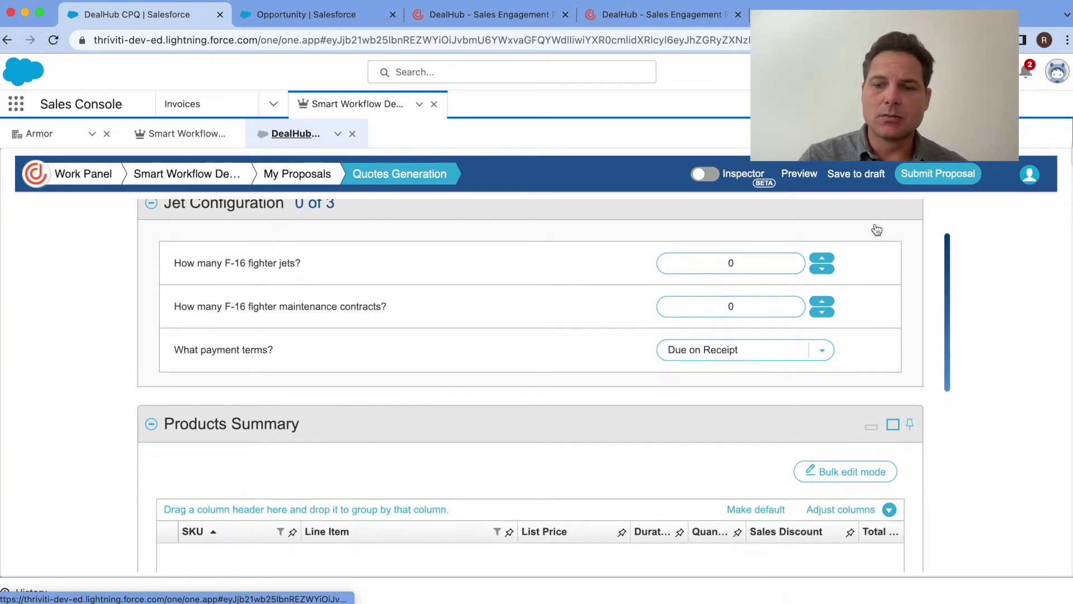
{"action": "scroll", "coordinate": [874, 225], "scroll_direction": "down", "scroll_amount": 3}
{"action": "scroll", "coordinate": [874, 224], "scroll_direction": "down", "scroll_amount": 8}
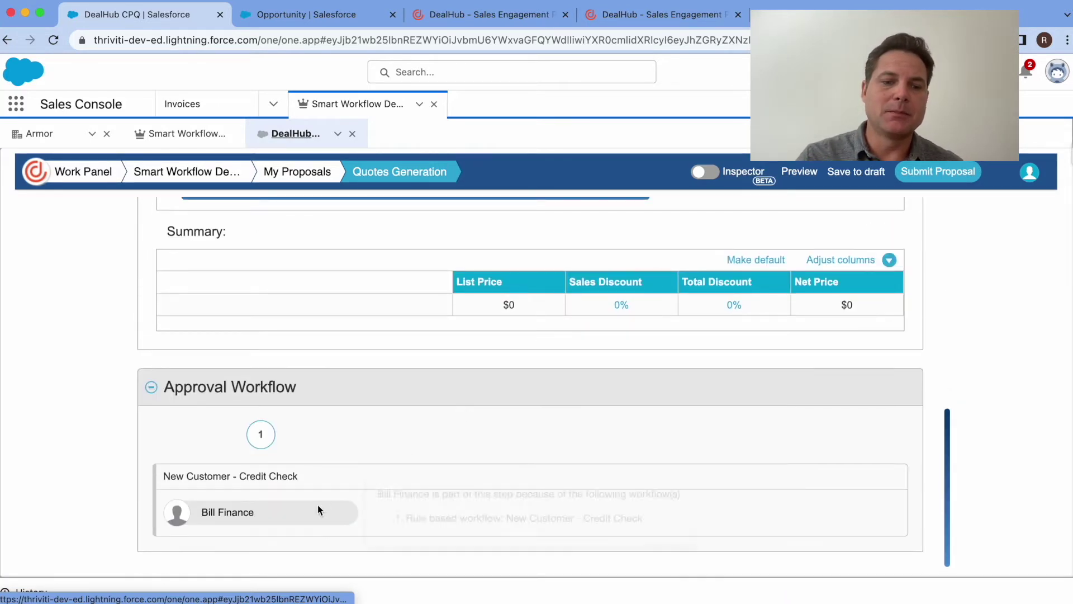
{"action": "scroll", "coordinate": [306, 511], "scroll_direction": "up", "scroll_amount": 10}
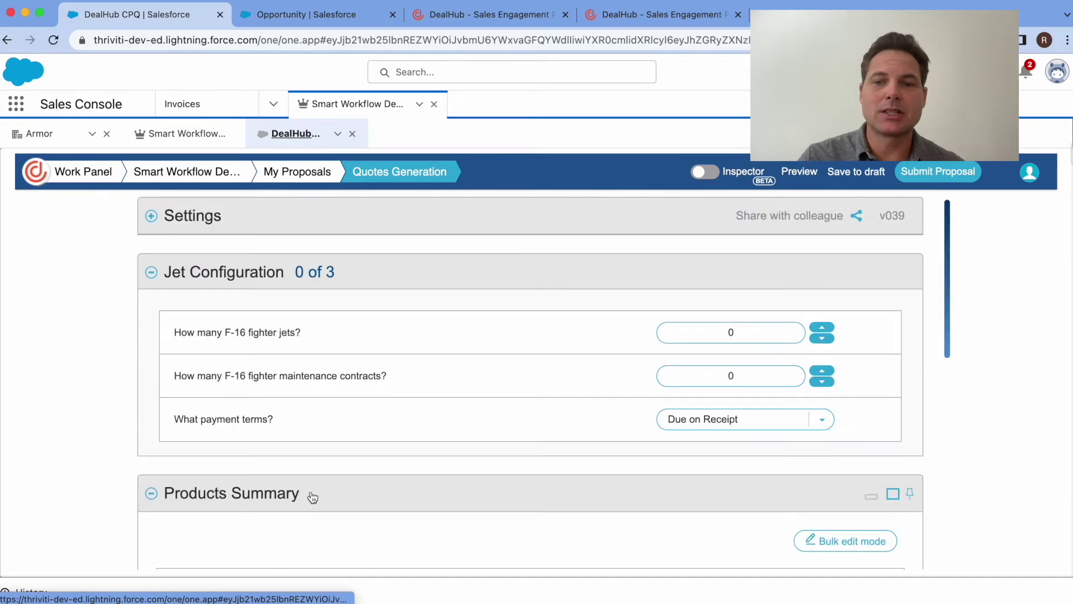
{"action": "left_click", "coordinate": [822, 329]}
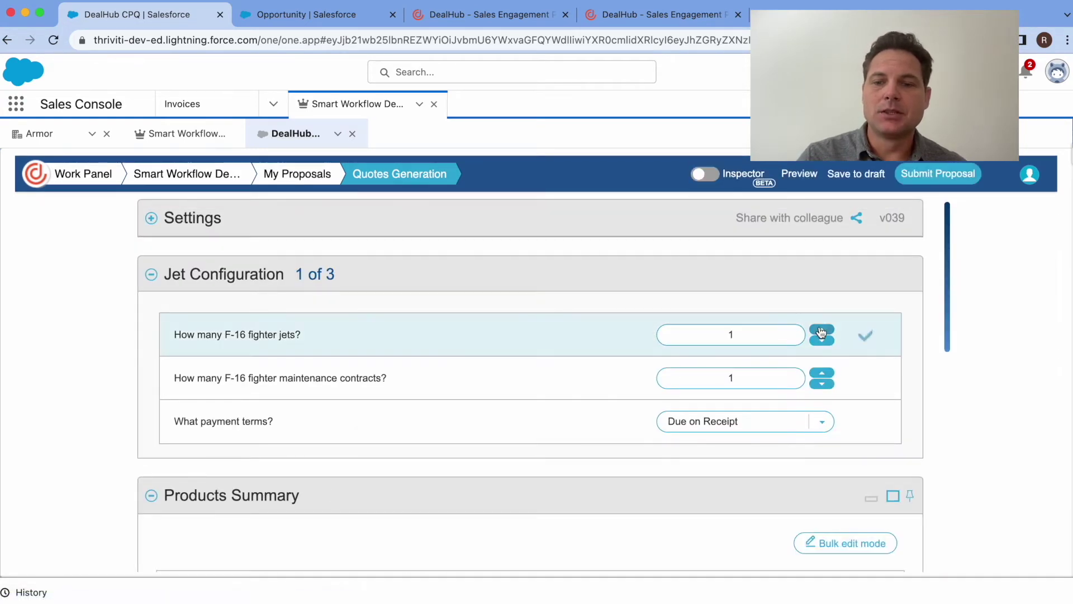
{"action": "scroll", "coordinate": [872, 279], "scroll_direction": "down", "scroll_amount": 10}
Step: Submit the one-jet quote as Quote32 with the approval note 'Please approve Bill.'
{"action": "left_click", "coordinate": [930, 174]}
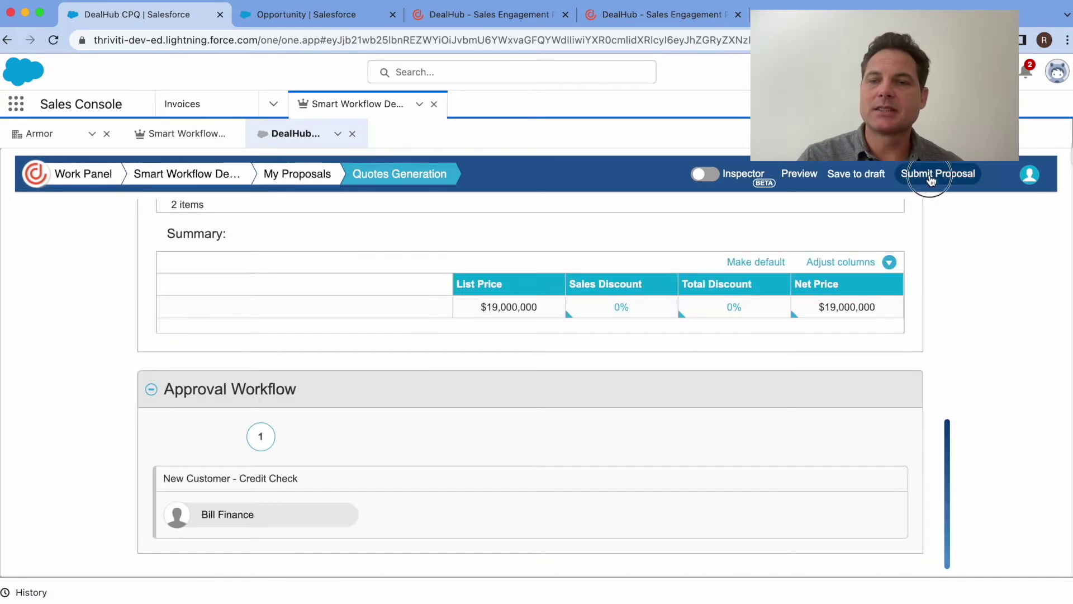
{"action": "left_click", "coordinate": [609, 318]}
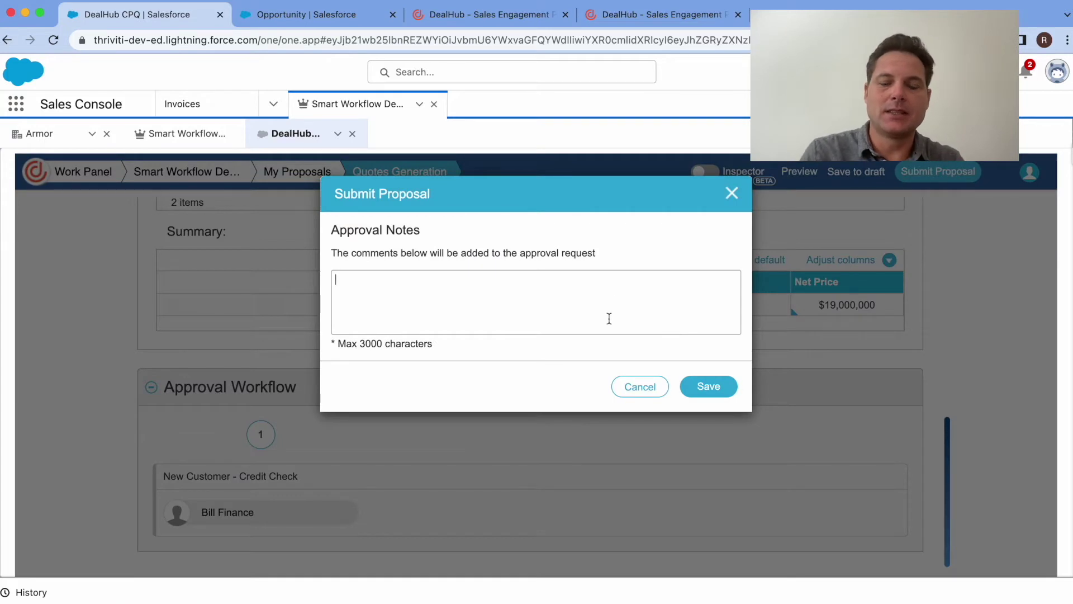
{"action": "type", "text": "Please approve"}
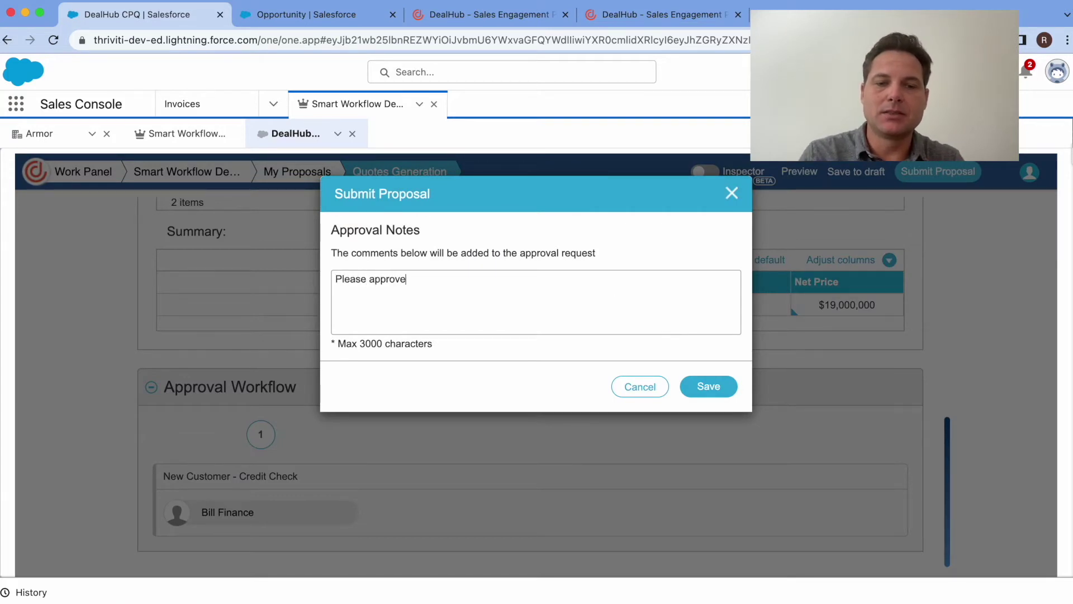
{"action": "type", "text": " Bill."}
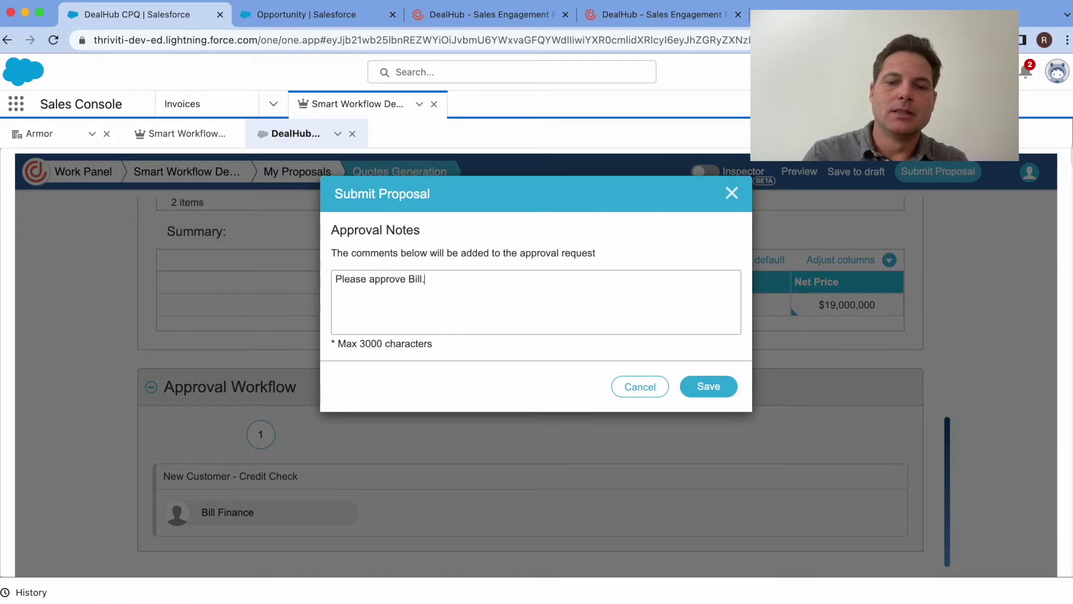
{"action": "left_click", "coordinate": [709, 386]}
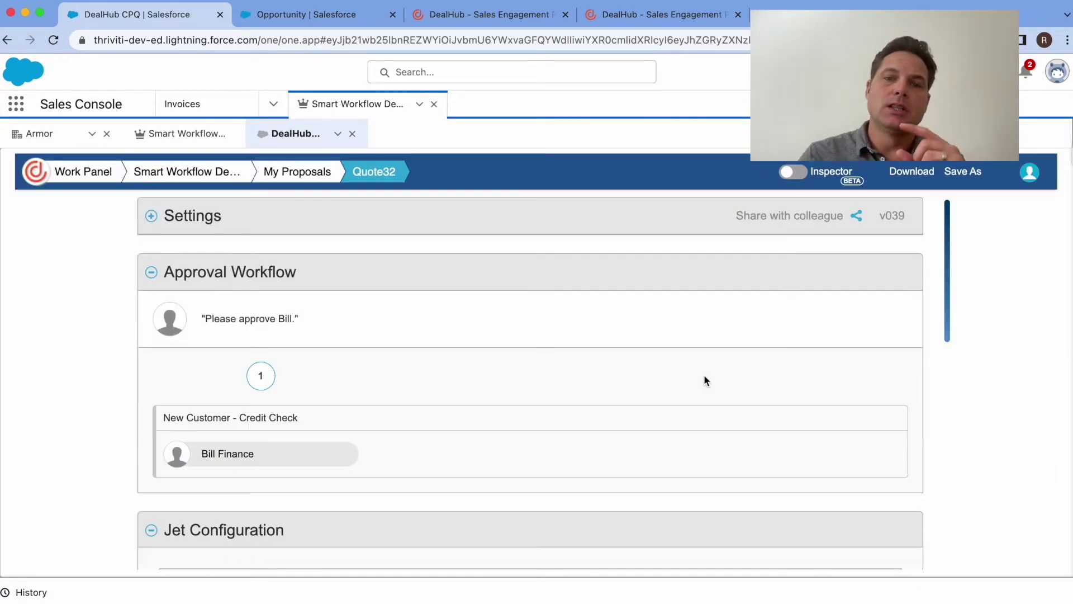
{"action": "left_click", "coordinate": [694, 23]}
Step: Duplicate the DealHub admin tab and switch to the finance approver via User Management
{"action": "right_click", "coordinate": [696, 21]}
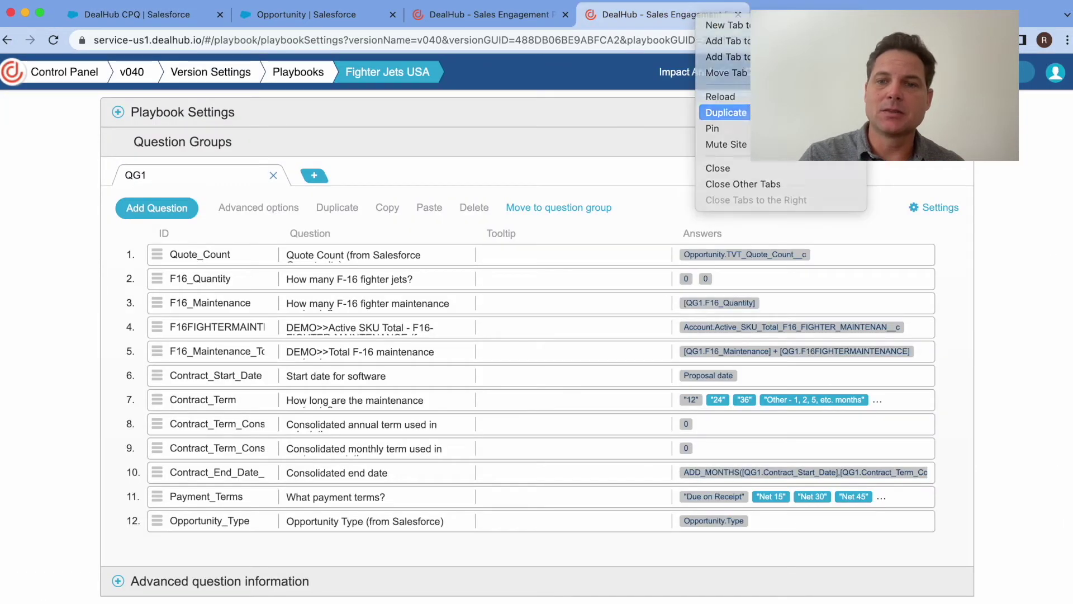
{"action": "left_click", "coordinate": [727, 112]}
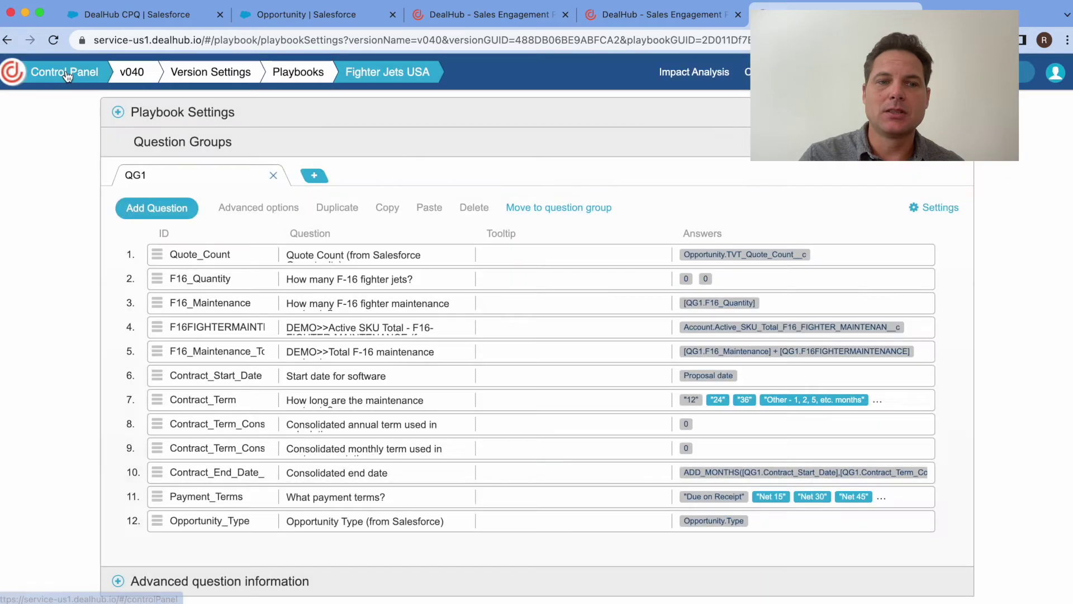
{"action": "left_click", "coordinate": [66, 69]}
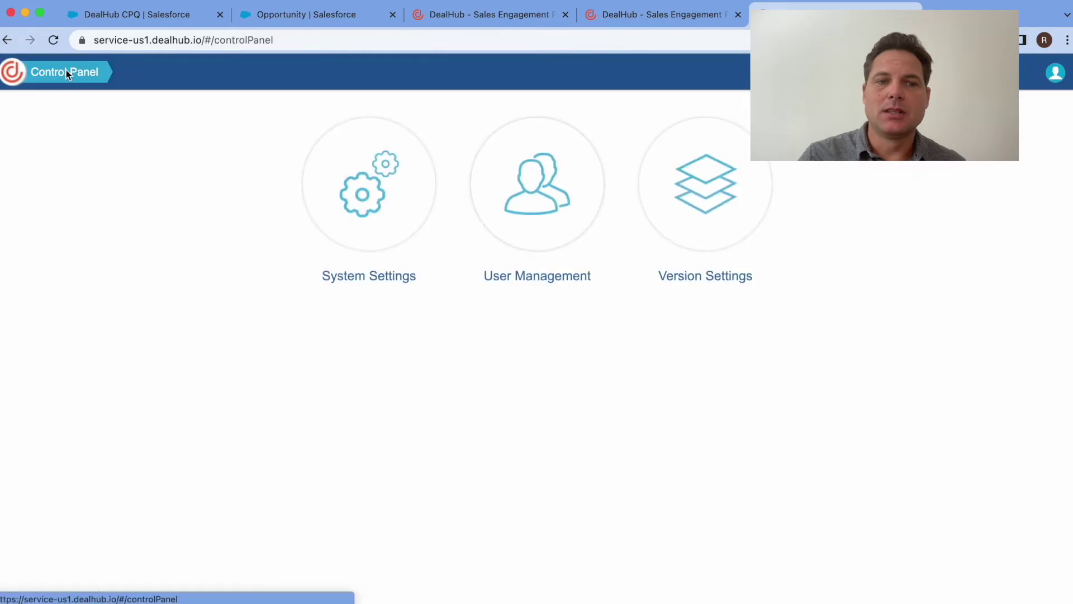
{"action": "left_click", "coordinate": [535, 246]}
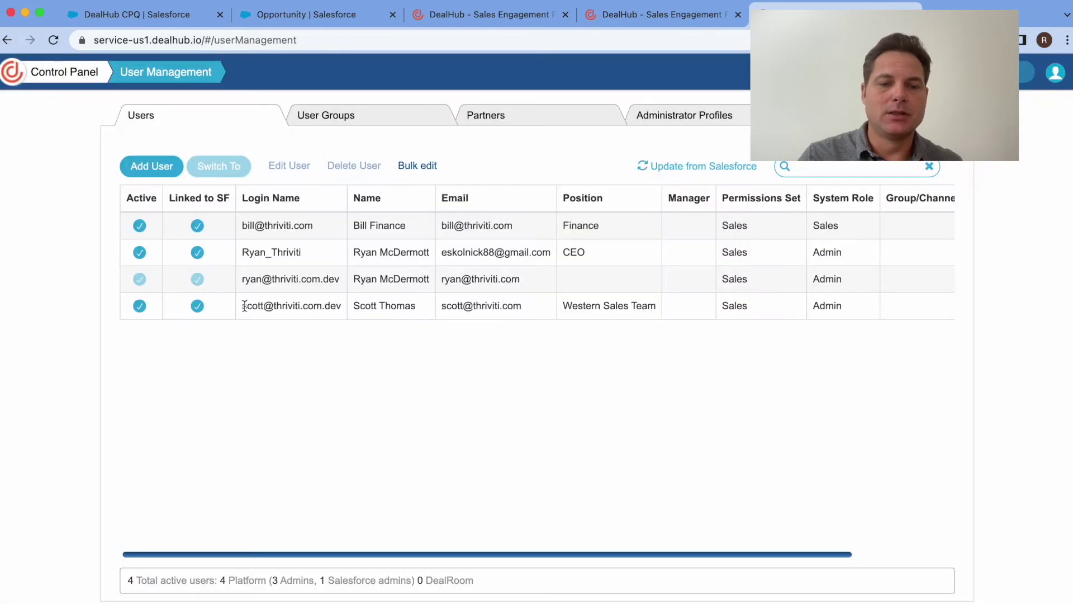
{"action": "left_click", "coordinate": [277, 227]}
{"action": "left_click", "coordinate": [245, 171]}
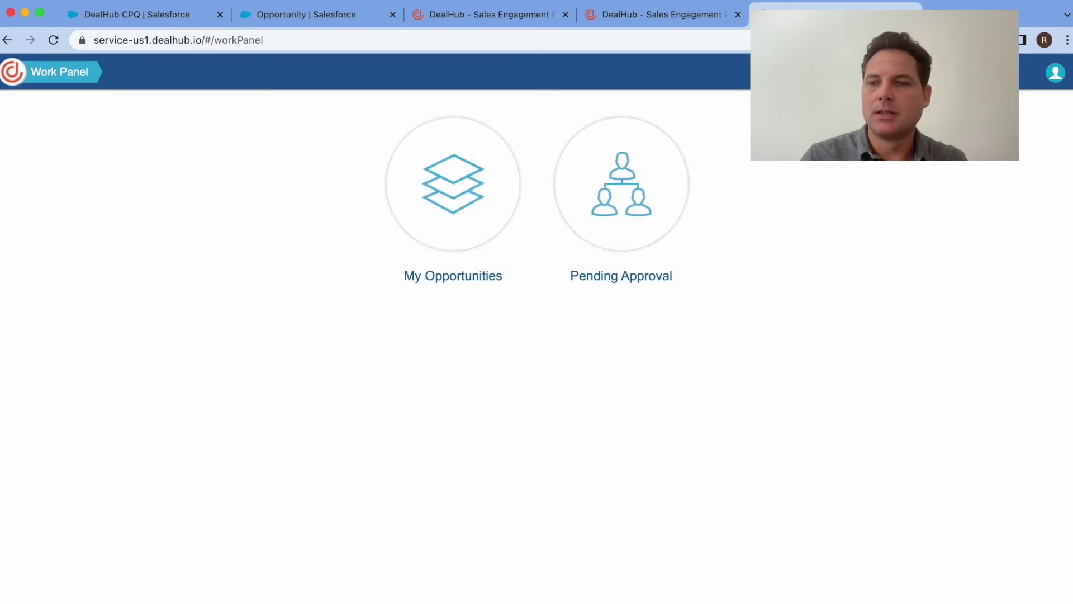
Step: Approve the pending Quote32 with the note 'Approved.', then log out of DealHub
{"action": "left_click", "coordinate": [626, 229]}
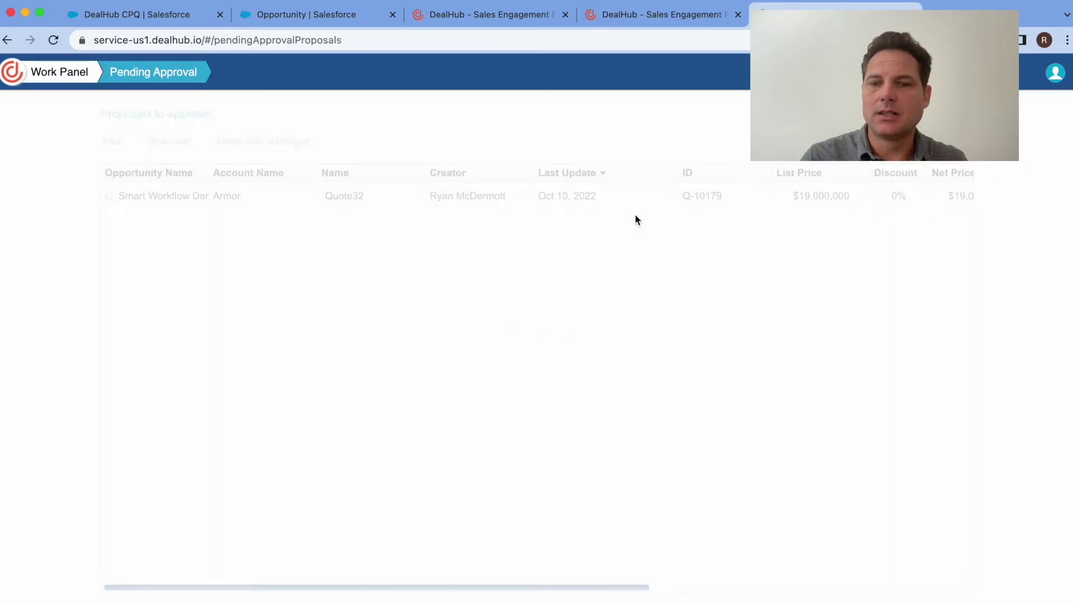
{"action": "left_click", "coordinate": [718, 199]}
{"action": "left_click", "coordinate": [430, 168]}
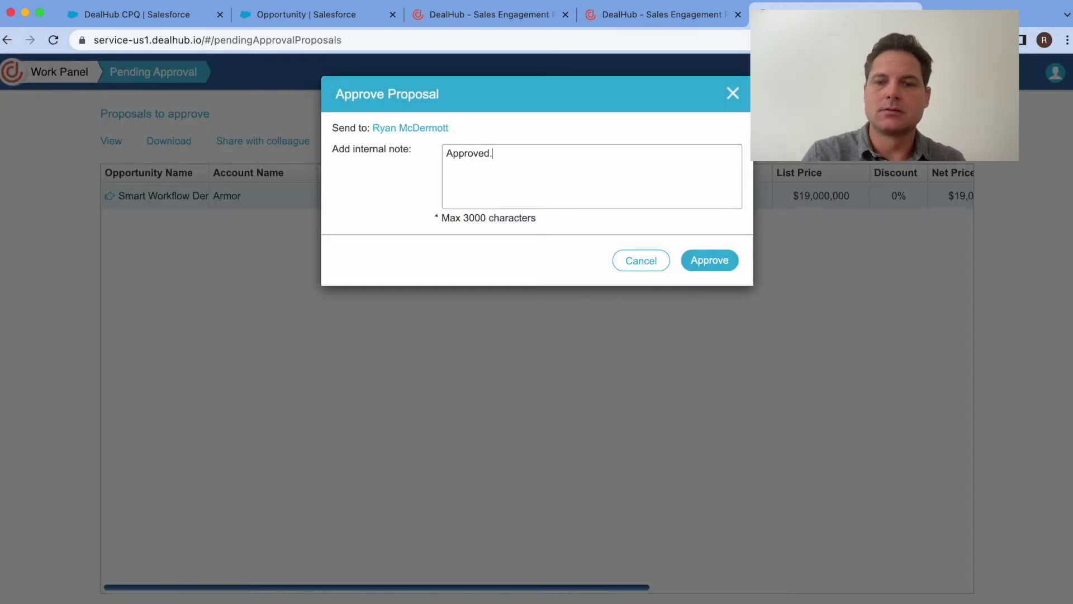
{"action": "left_click", "coordinate": [698, 259]}
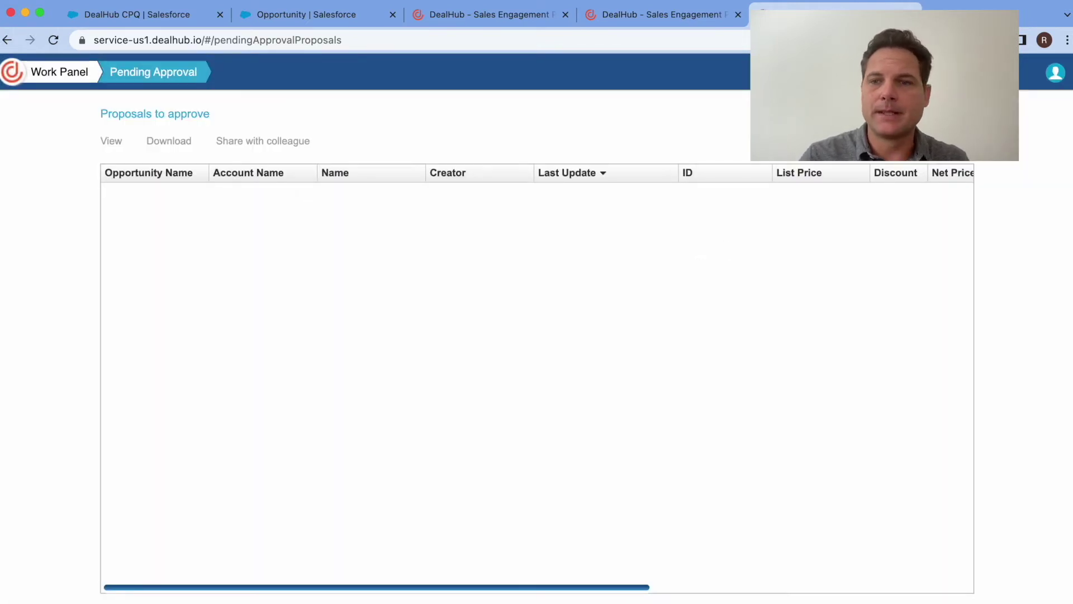
{"action": "left_click", "coordinate": [1055, 75]}
{"action": "left_click", "coordinate": [1042, 156]}
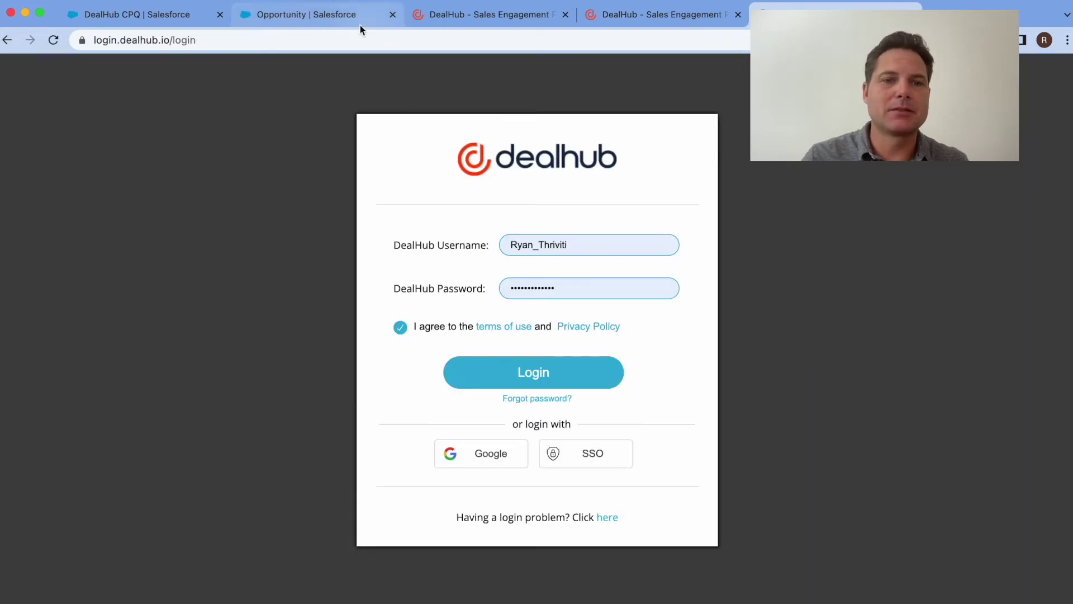
Step: Reopen Quote32 under proposal Q-10179 and confirm Bill Finance's completed credit-check approval
{"action": "left_click", "coordinate": [324, 18]}
{"action": "left_click", "coordinate": [193, 17]}
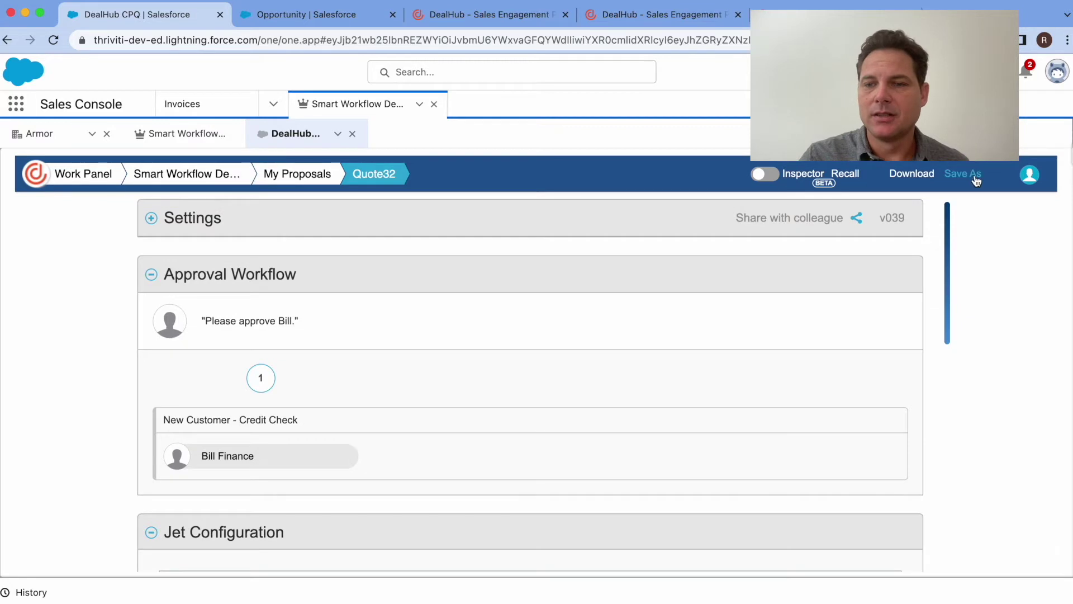
{"action": "left_click", "coordinate": [353, 134]}
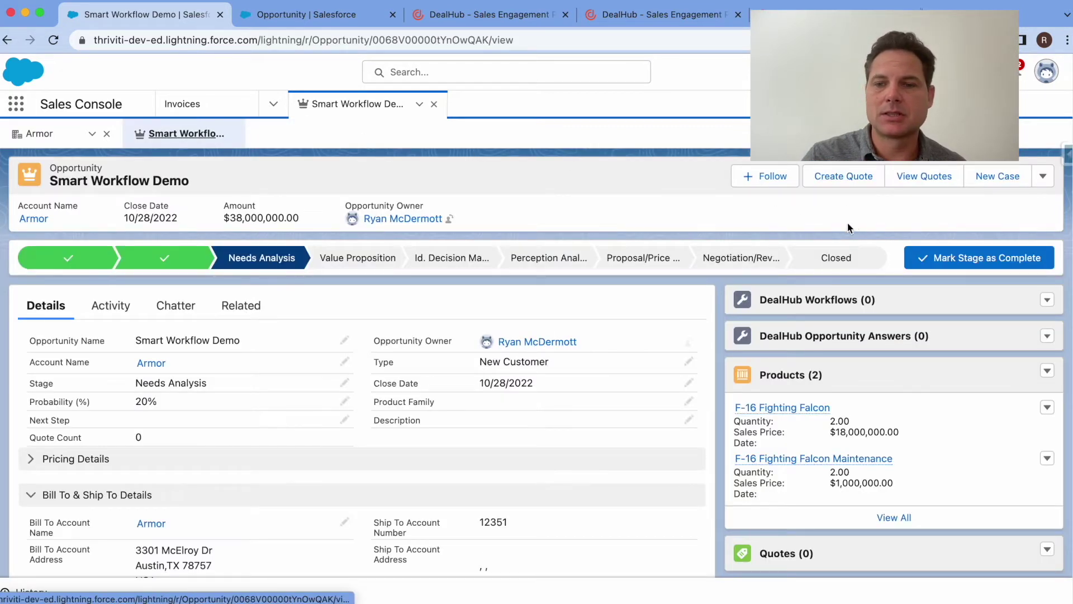
{"action": "left_click", "coordinate": [920, 176]}
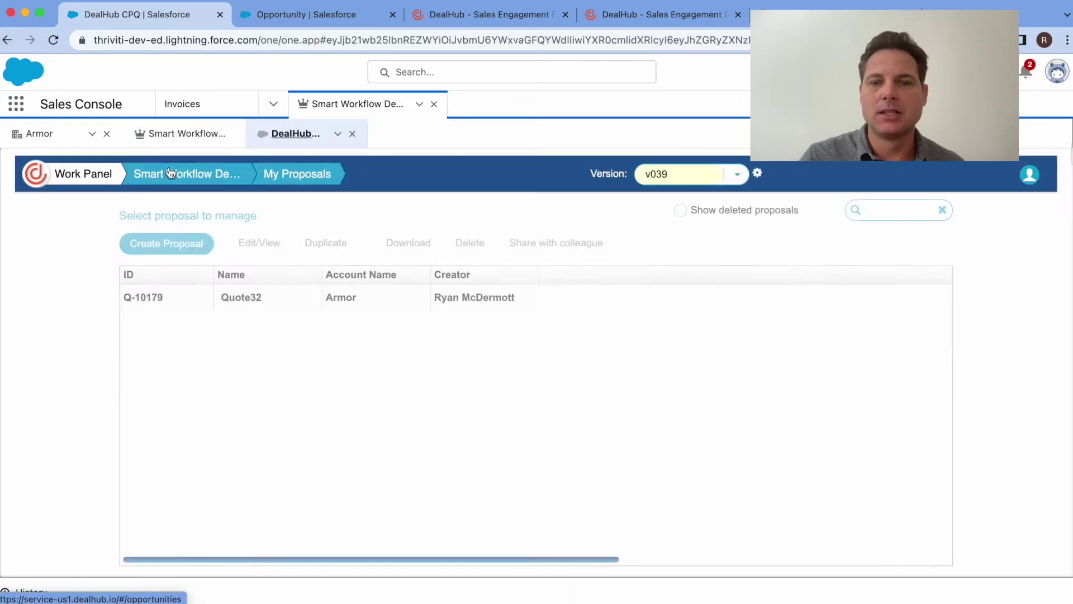
{"action": "left_click", "coordinate": [460, 302]}
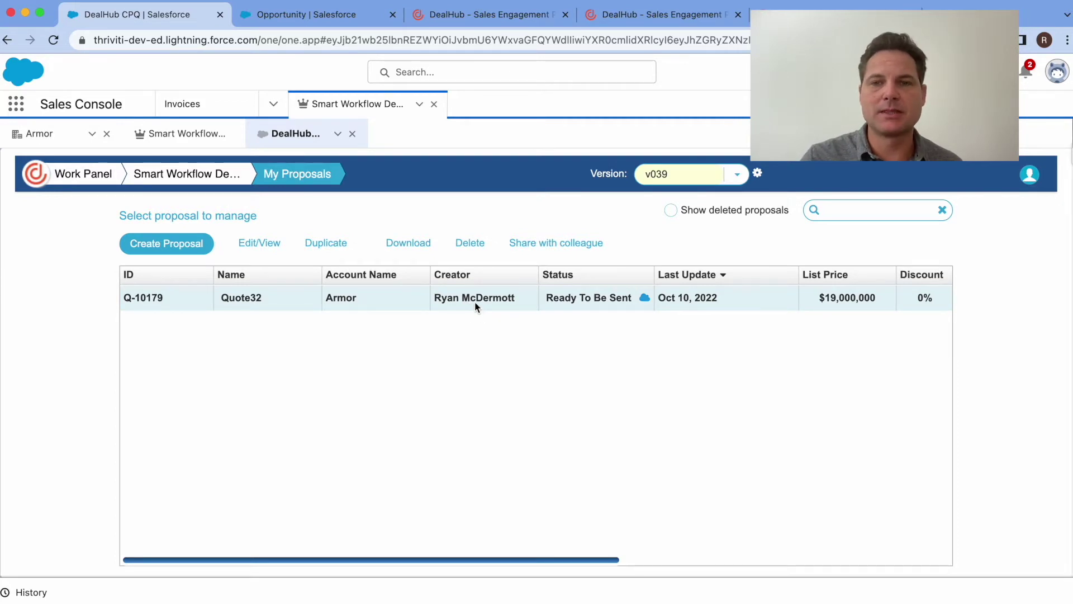
{"action": "double_click", "coordinate": [471, 298]}
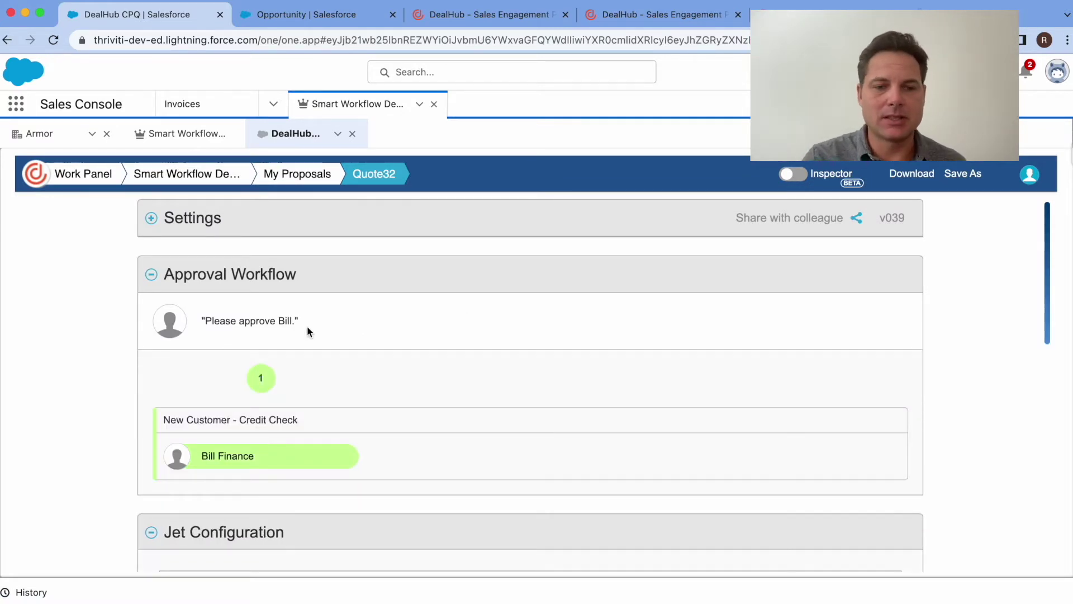
{"action": "scroll", "coordinate": [294, 452], "scroll_direction": "down", "scroll_amount": 3}
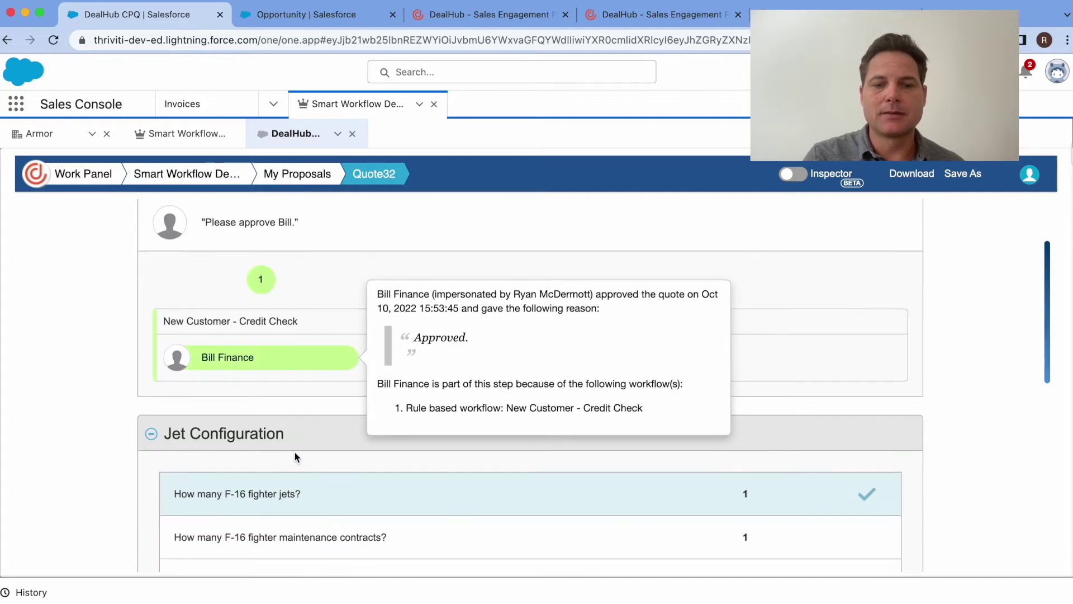
{"action": "scroll", "coordinate": [300, 430], "scroll_direction": "up", "scroll_amount": 3}
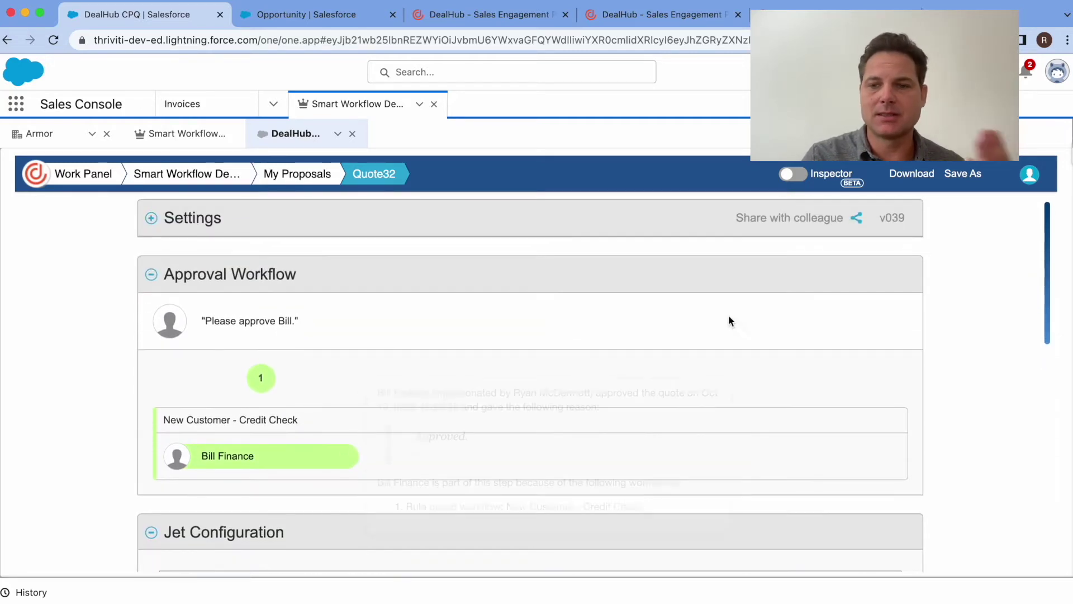
Step: Duplicate Quote32 into Quote32_copy and review its two jets and two maintenance contracts at $38,000,000
{"action": "left_click", "coordinate": [968, 174]}
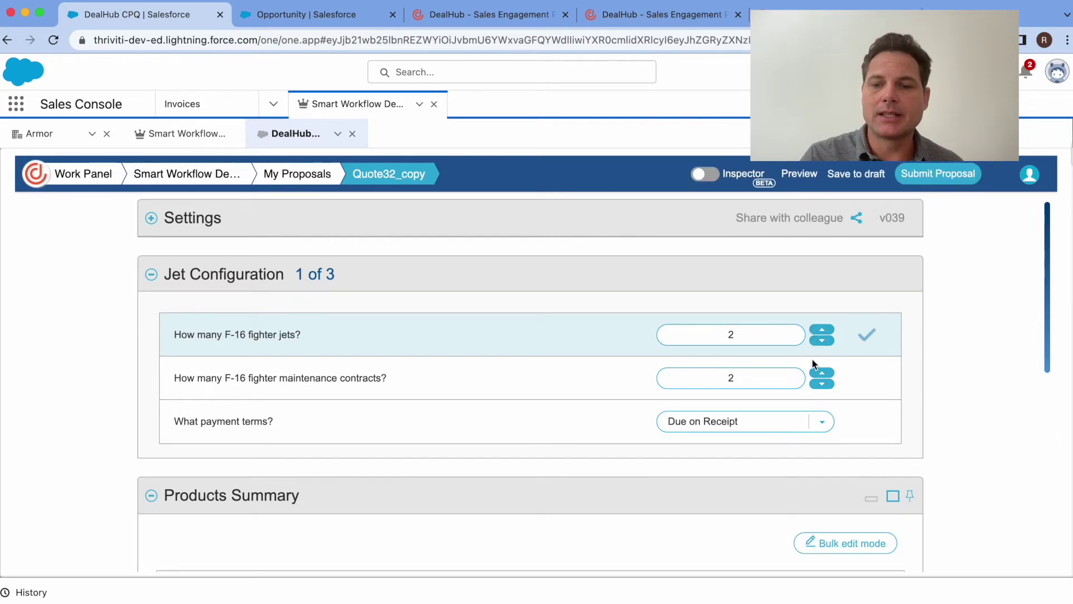
{"action": "scroll", "coordinate": [816, 357], "scroll_direction": "down", "scroll_amount": 5}
{"action": "scroll", "coordinate": [834, 368], "scroll_direction": "down", "scroll_amount": 3}
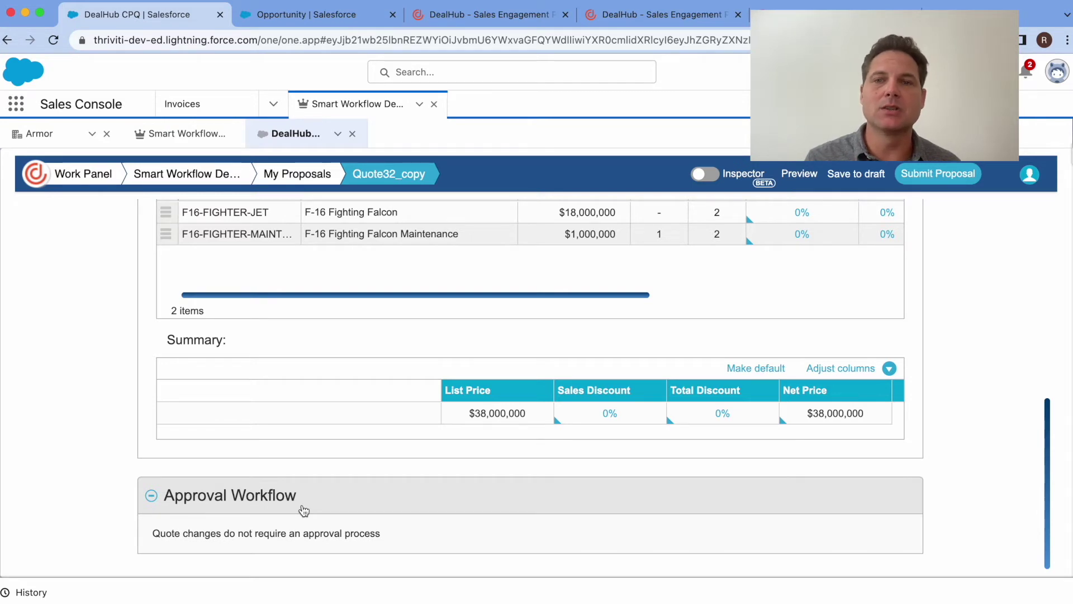
{"action": "scroll", "coordinate": [439, 397], "scroll_direction": "up", "scroll_amount": 10}
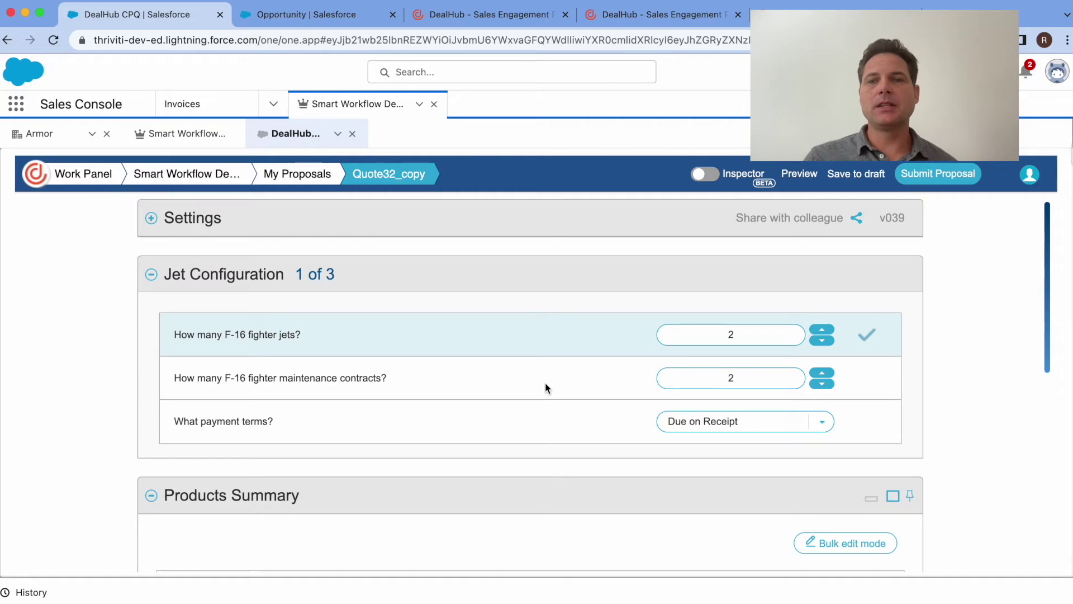
{"action": "left_click", "coordinate": [743, 427]}
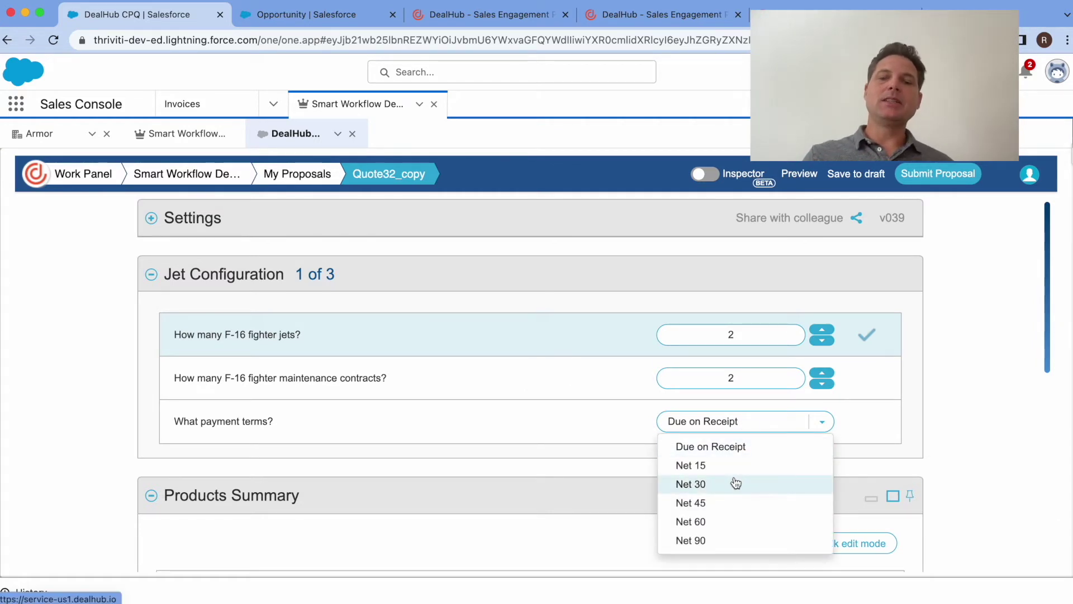
Step: Change Quote32_copy's payment terms from Due on Receipt to Net 30
{"action": "left_click", "coordinate": [735, 483]}
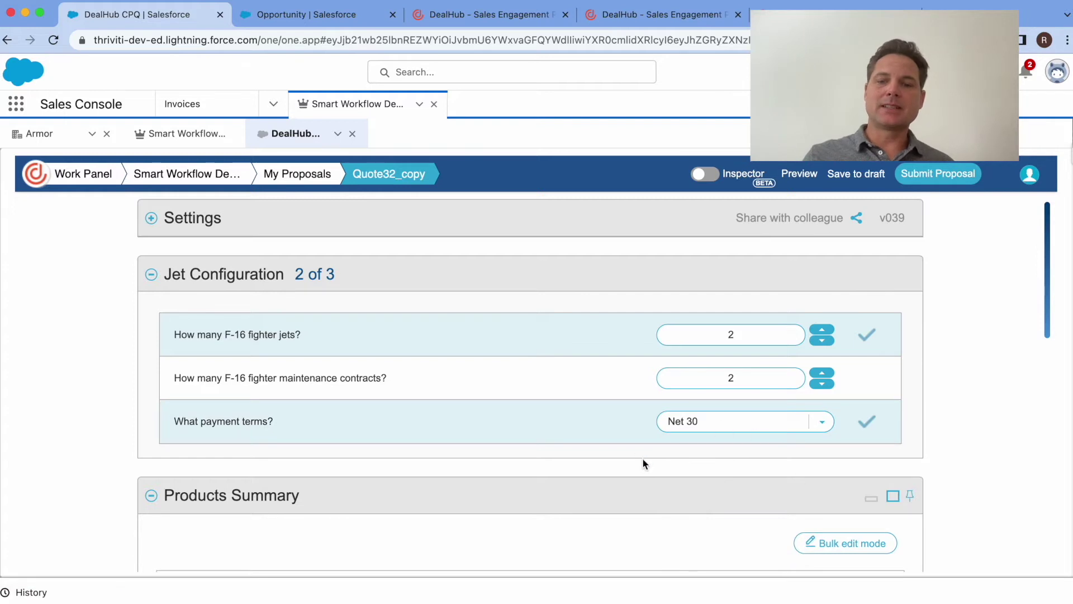
{"action": "scroll", "coordinate": [643, 458], "scroll_direction": "down", "scroll_amount": 10}
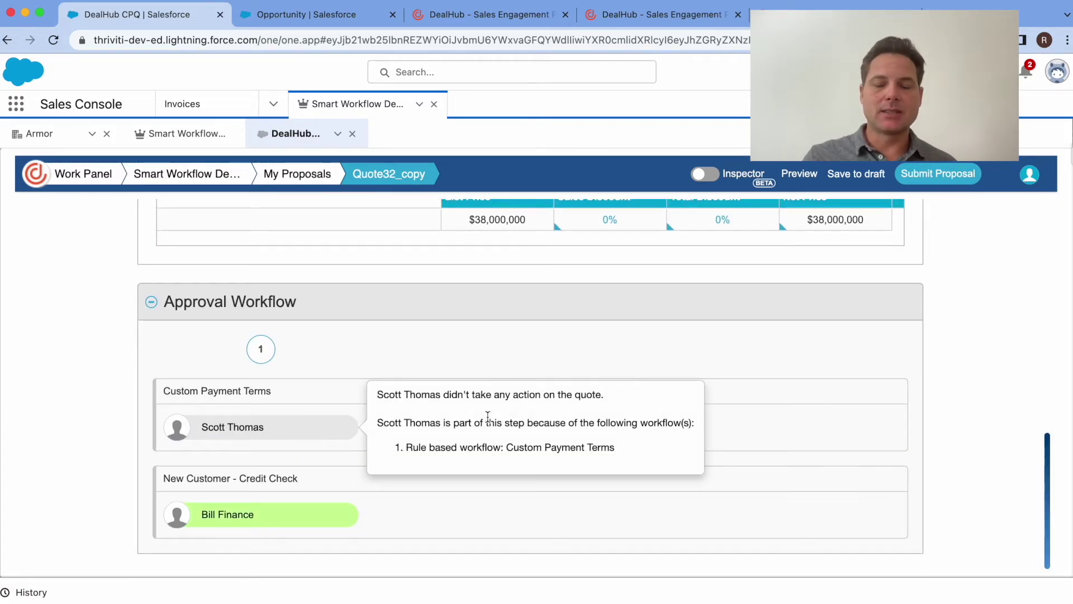
{"action": "scroll", "coordinate": [712, 413], "scroll_direction": "up", "scroll_amount": 4}
{"action": "scroll", "coordinate": [713, 412], "scroll_direction": "down", "scroll_amount": 4}
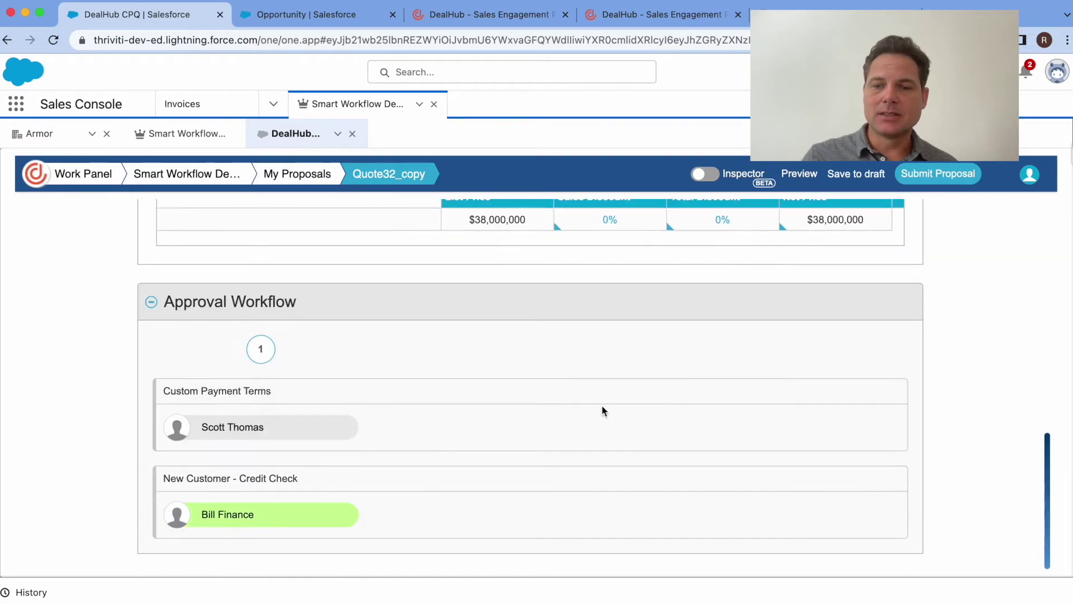
{"action": "mouse_move", "coordinate": [251, 514]}
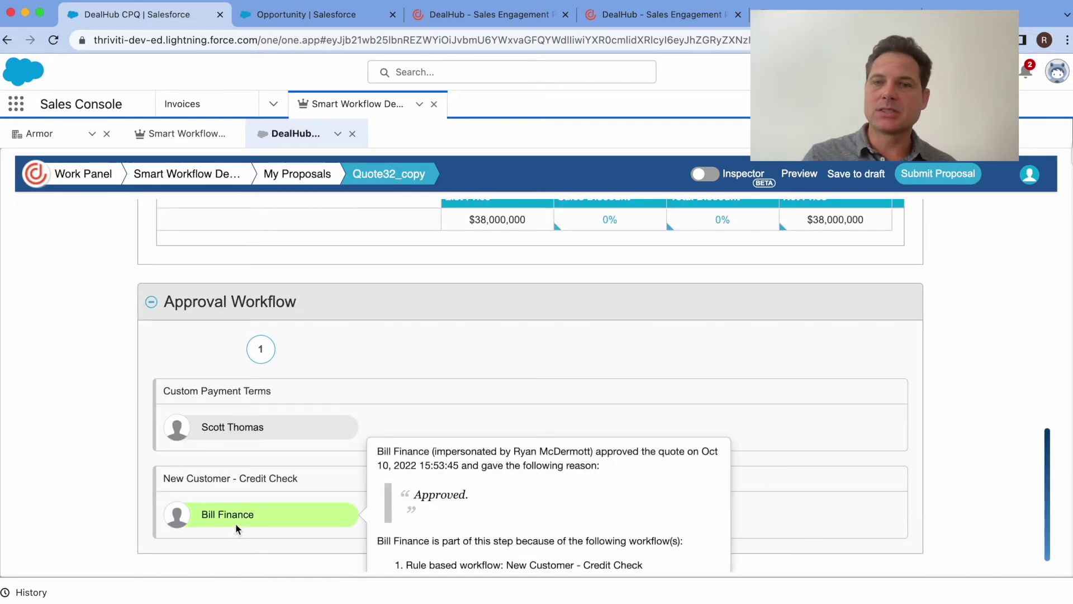
Step: Submit Quote32_copy for approval with the note 'Please approve terms for 2 jets.'
{"action": "left_click", "coordinate": [934, 173]}
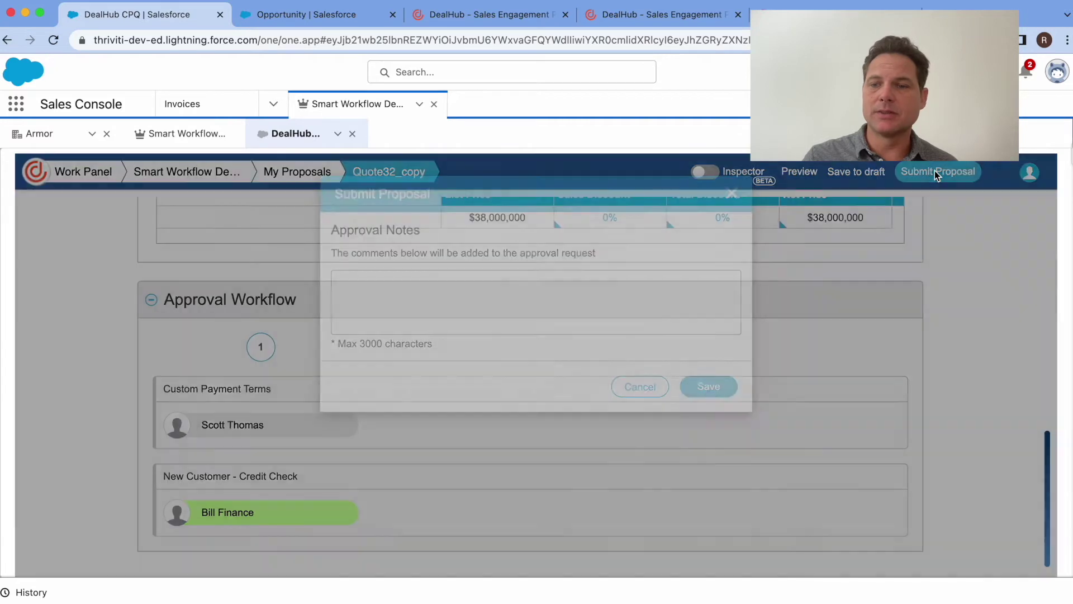
{"action": "left_click", "coordinate": [599, 295]}
{"action": "type", "text": "Pleas"}
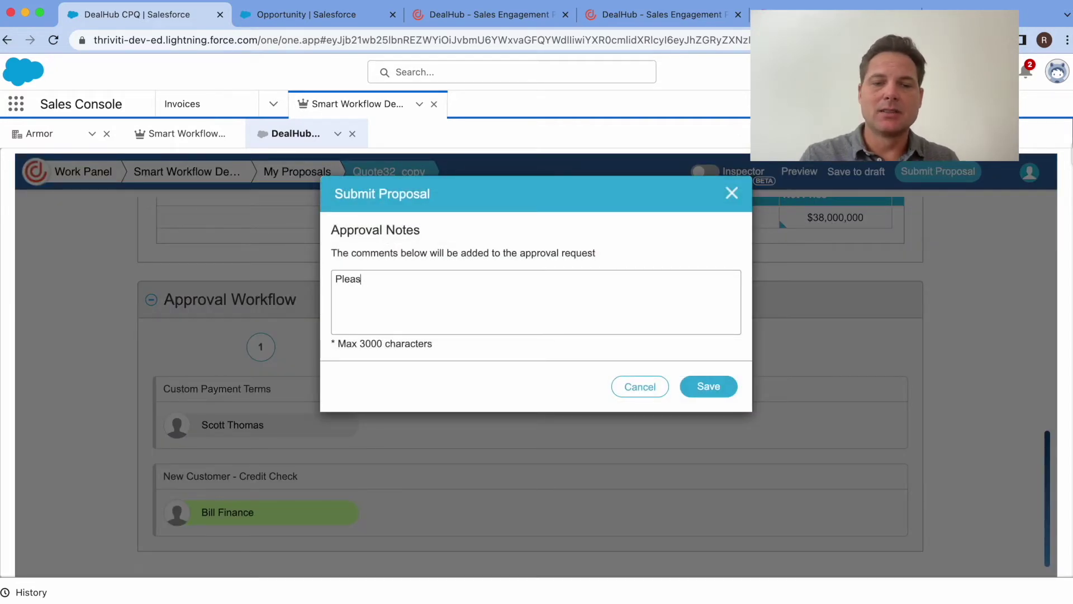
{"action": "type", "text": "e approve terms for"}
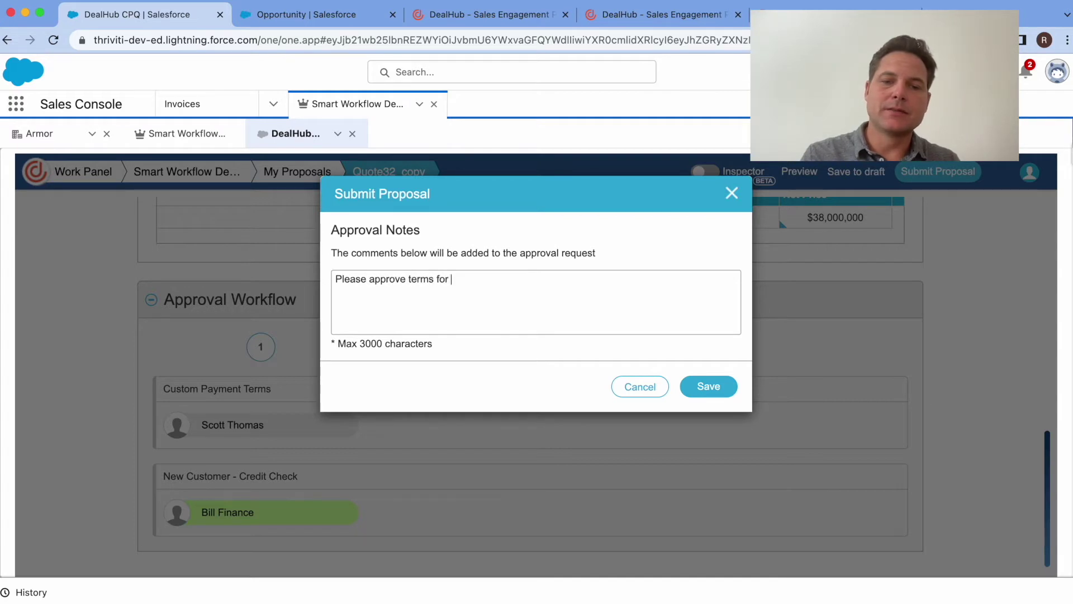
{"action": "type", "text": "."}
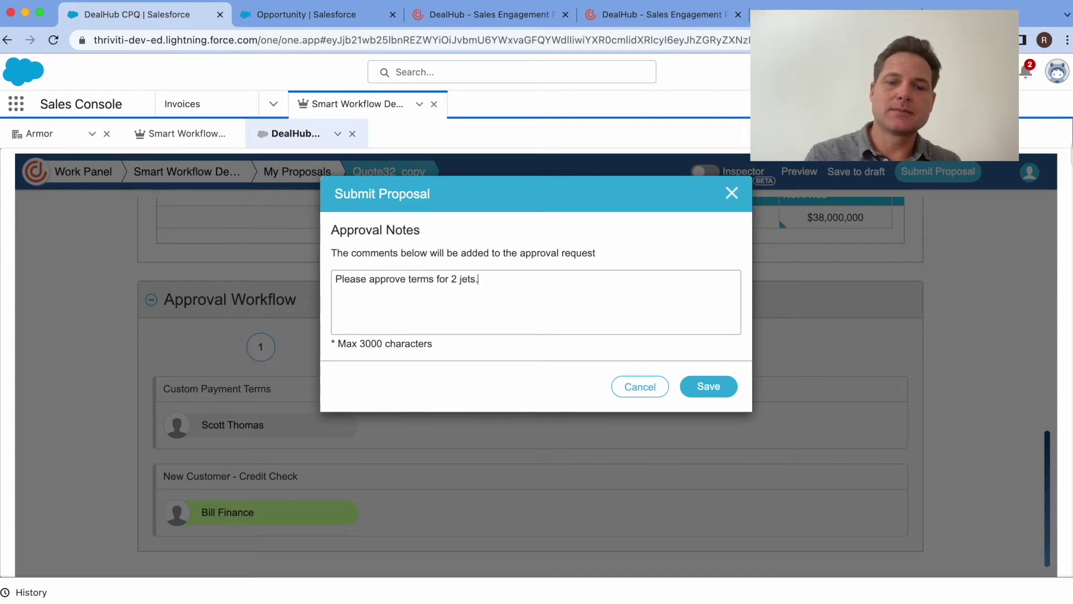
{"action": "left_click", "coordinate": [709, 386]}
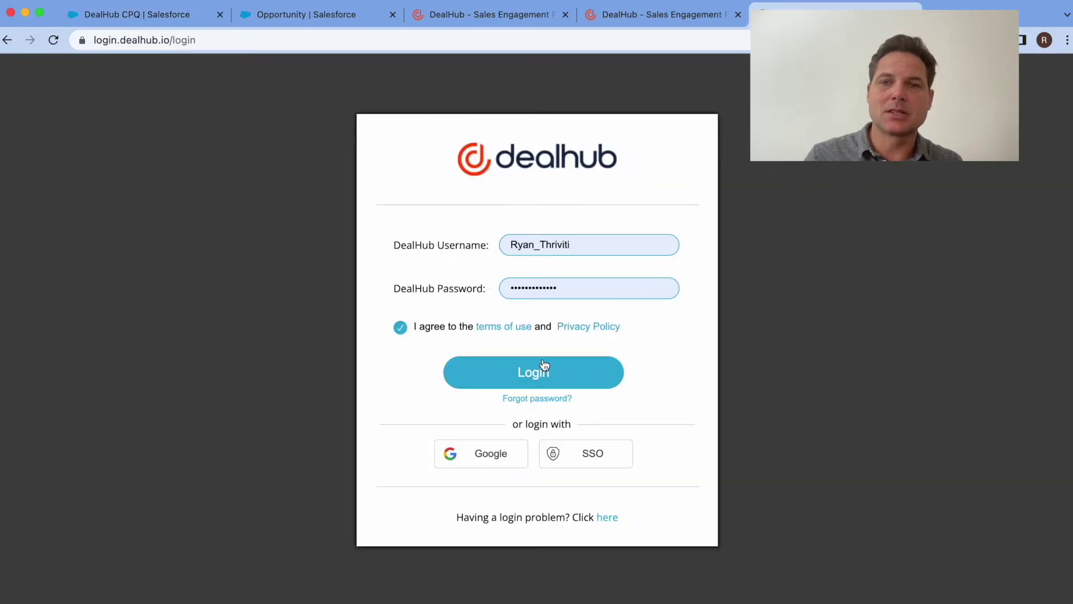
Step: Log back into DealHub admin and switch to the Western Sales Team user
{"action": "left_click", "coordinate": [543, 366]}
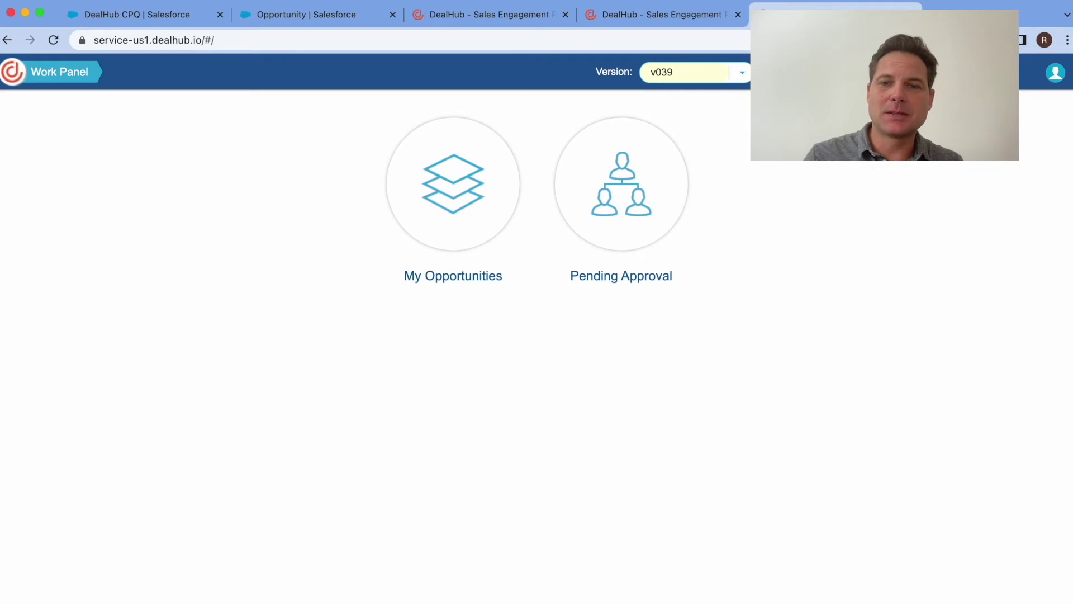
{"action": "left_click", "coordinate": [100, 72]}
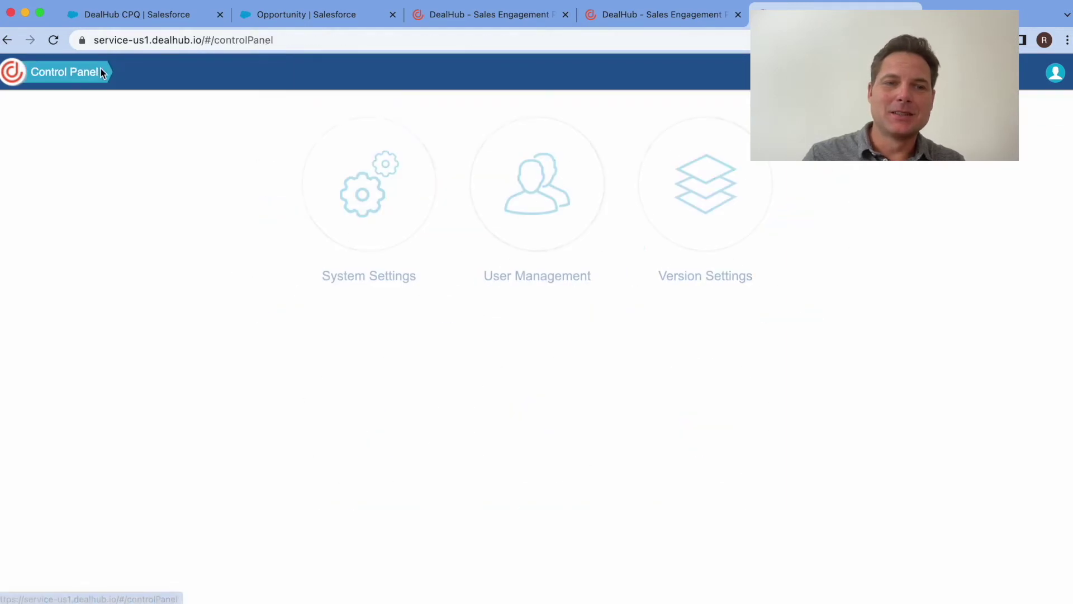
{"action": "left_click", "coordinate": [579, 213]}
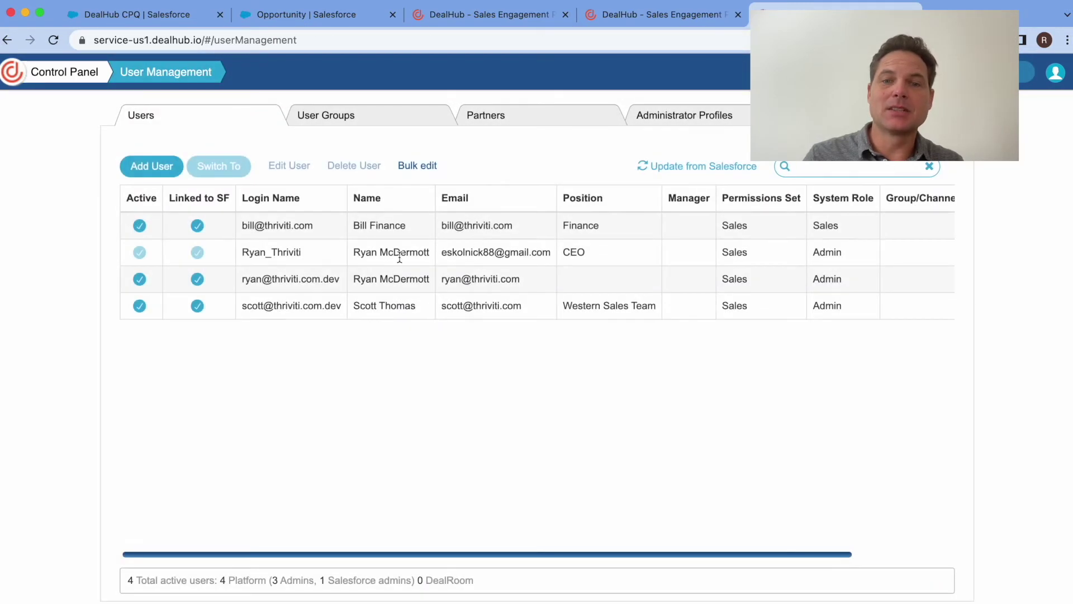
{"action": "left_click", "coordinate": [361, 302]}
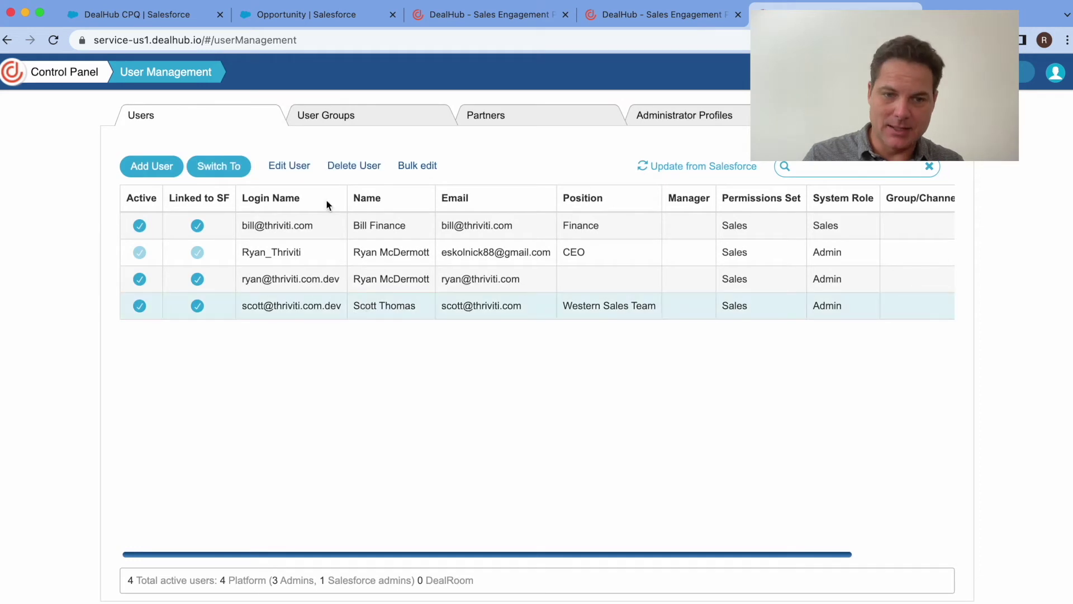
{"action": "left_click", "coordinate": [237, 170]}
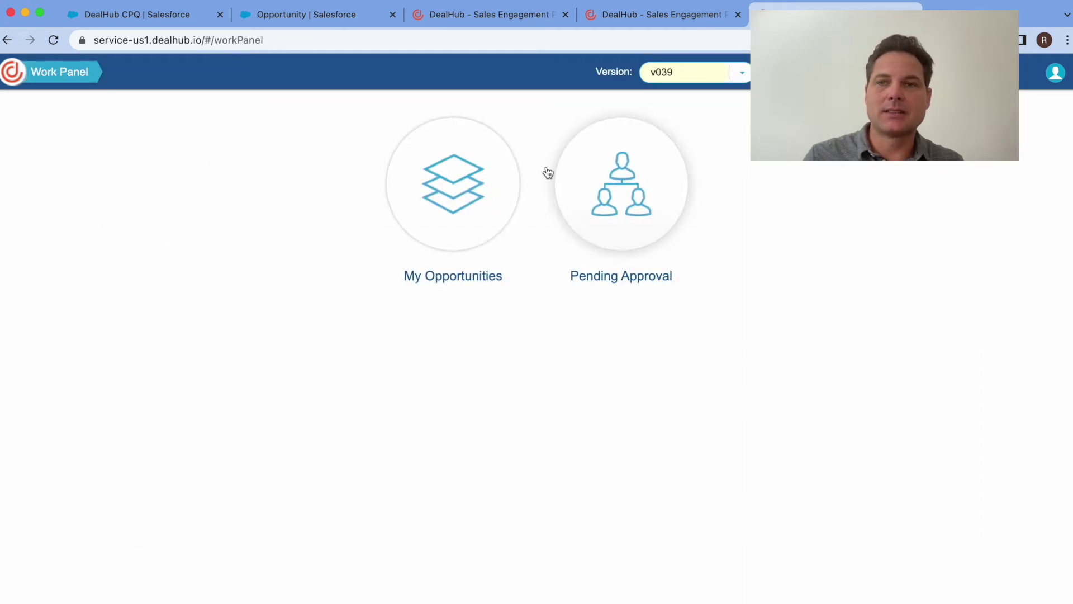
Step: Approve the pending Quote32_copy with the internal note 'This is fine for 2 jets.'
{"action": "left_click", "coordinate": [615, 176]}
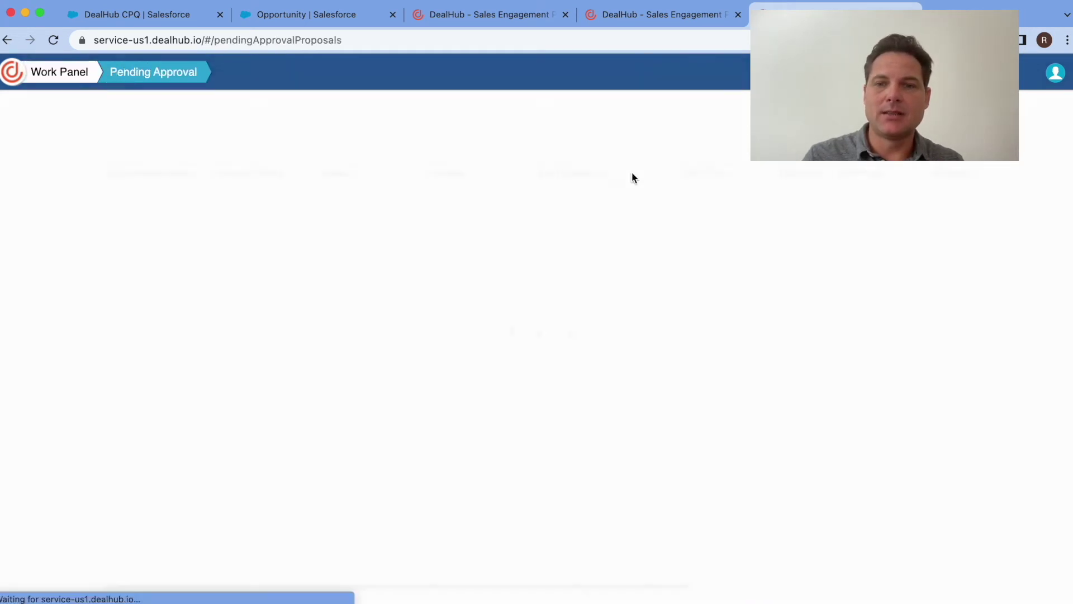
{"action": "left_click", "coordinate": [450, 203]}
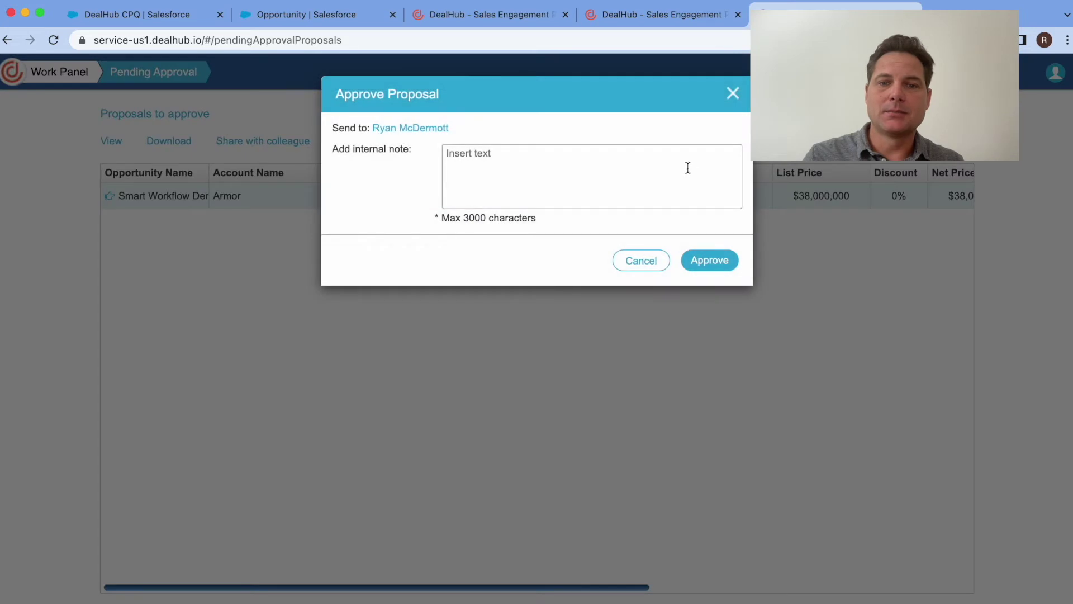
{"action": "left_click", "coordinate": [676, 153]}
{"action": "type", "text": "This is fine for 2 jet.s"}
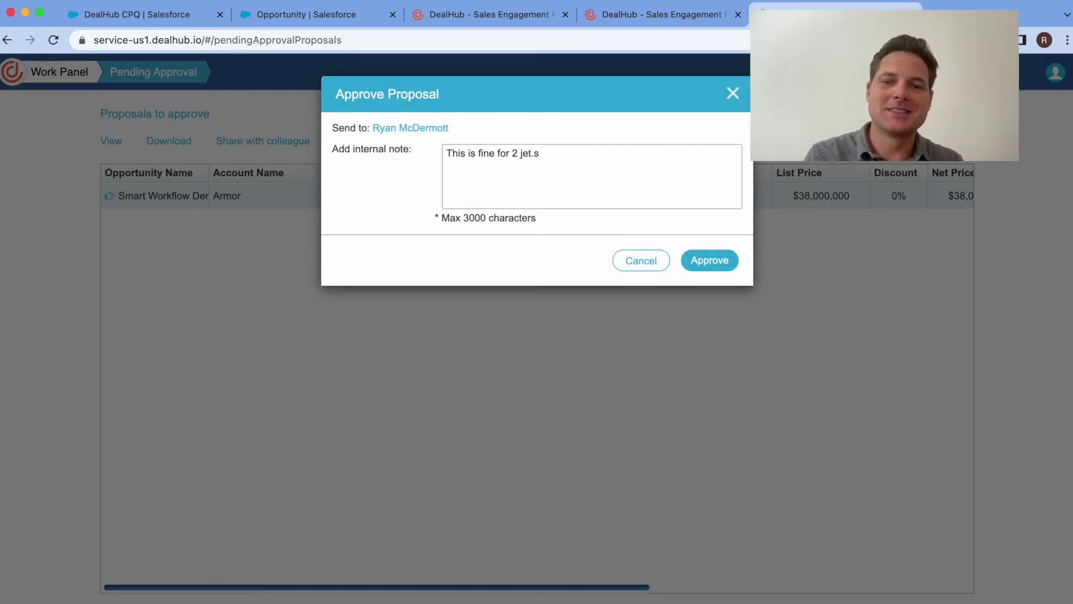
{"action": "key", "text": "BackSpace"}
{"action": "type", "text": "s."}
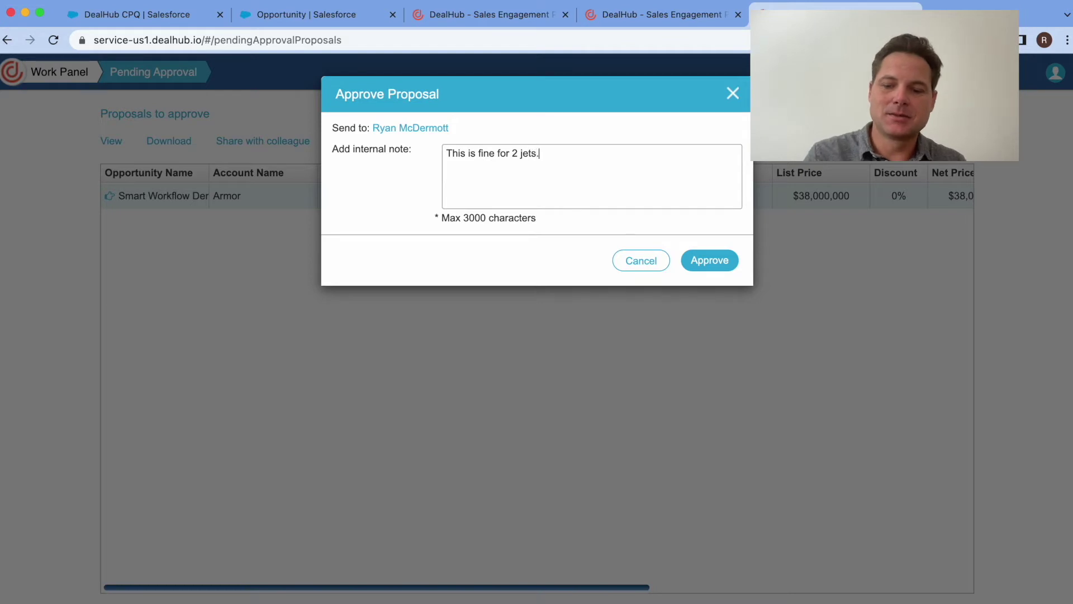
{"action": "left_click", "coordinate": [699, 258]}
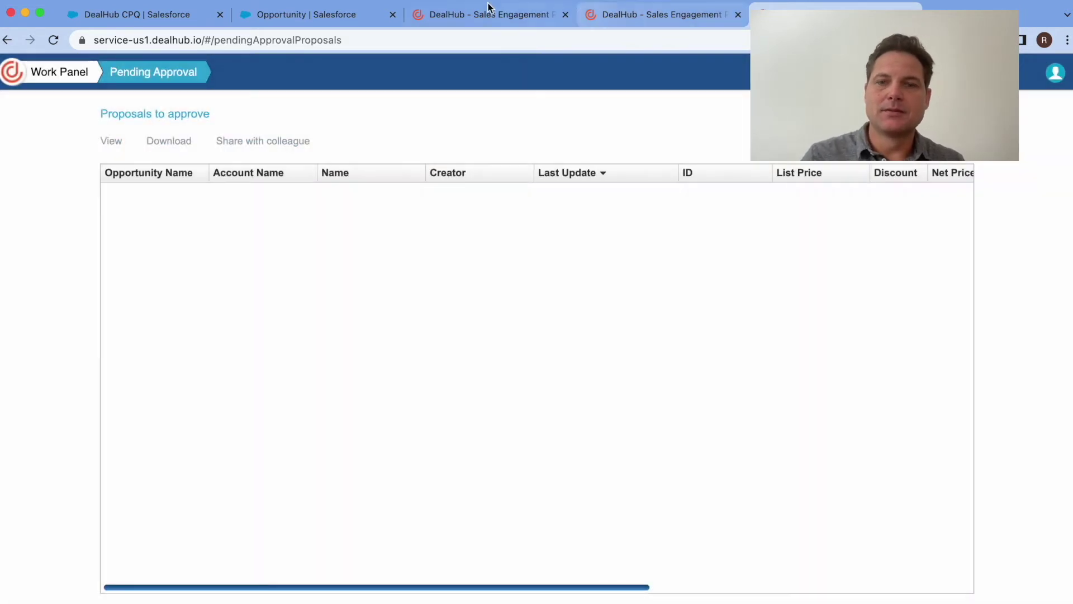
Step: Sign out of DealHub admin and return to the DealHub CPQ quote
{"action": "left_click", "coordinate": [1055, 74]}
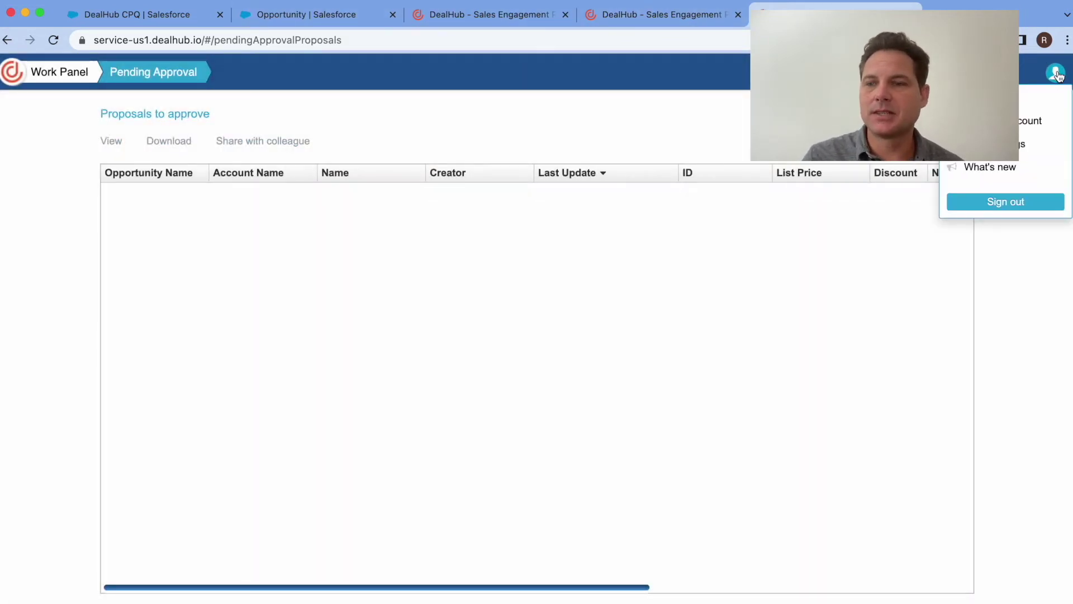
{"action": "left_click", "coordinate": [1023, 202]}
{"action": "left_click", "coordinate": [305, 20]}
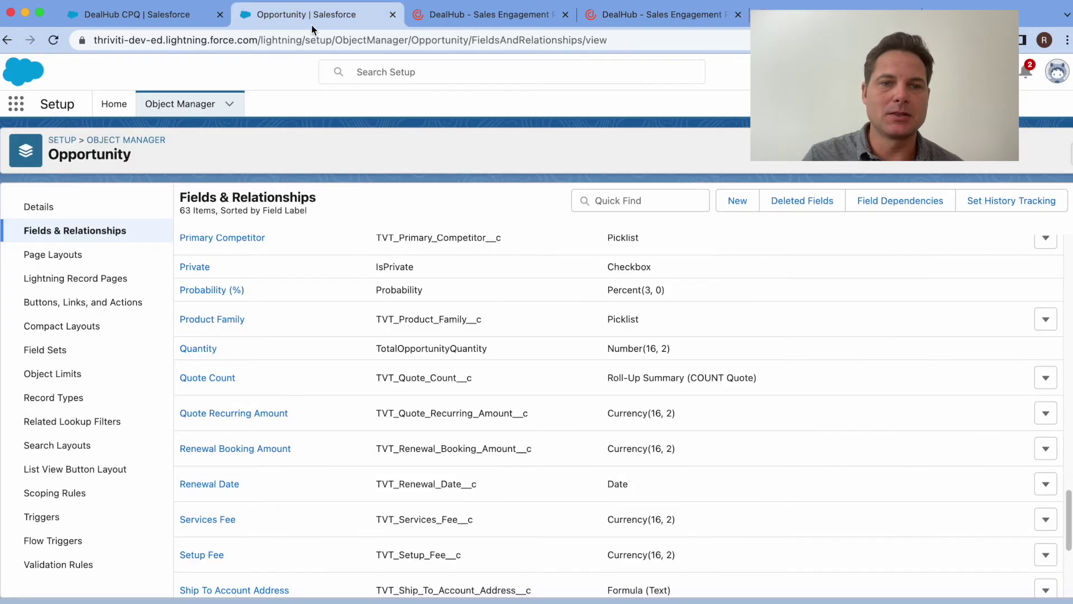
{"action": "key", "text": "ctrl+shift+Tab"}
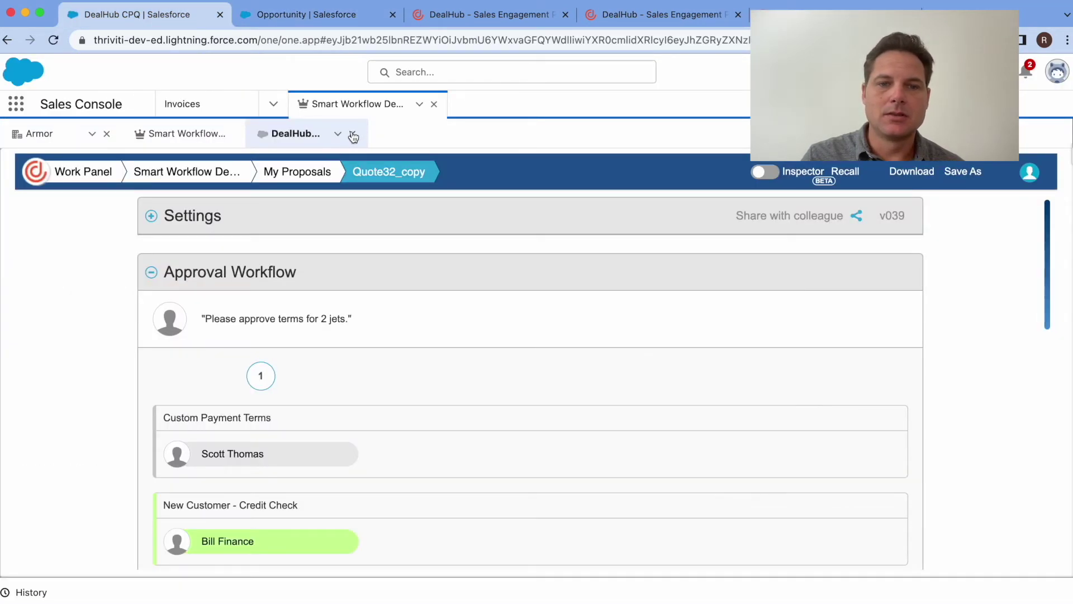
Step: Reopen the approved Quote32_copy from the opportunity's quotes and start saving it as a new copy
{"action": "left_click", "coordinate": [353, 134]}
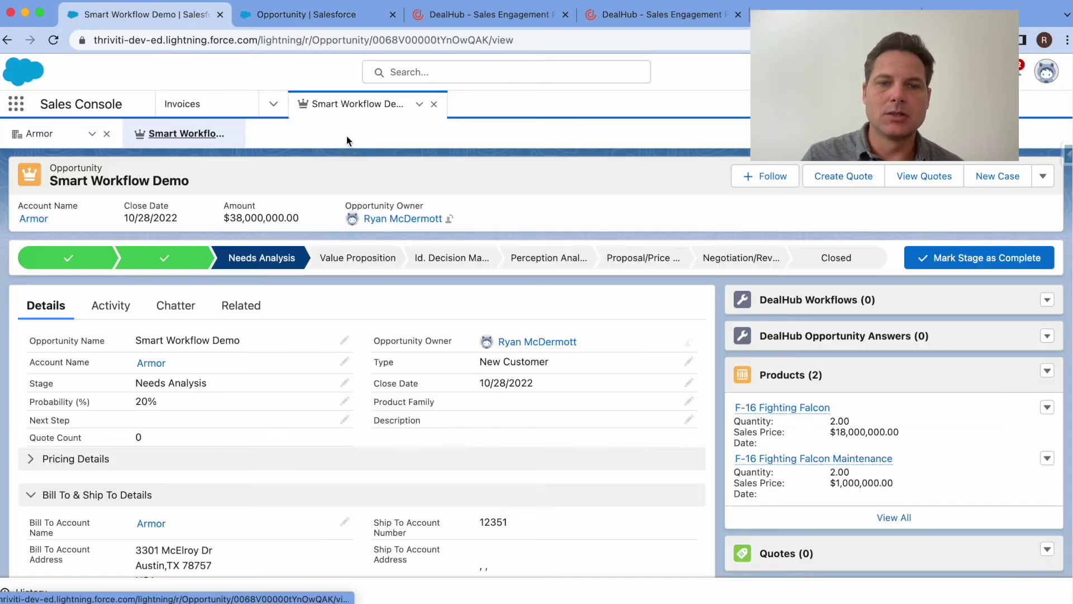
{"action": "left_click", "coordinate": [913, 184]}
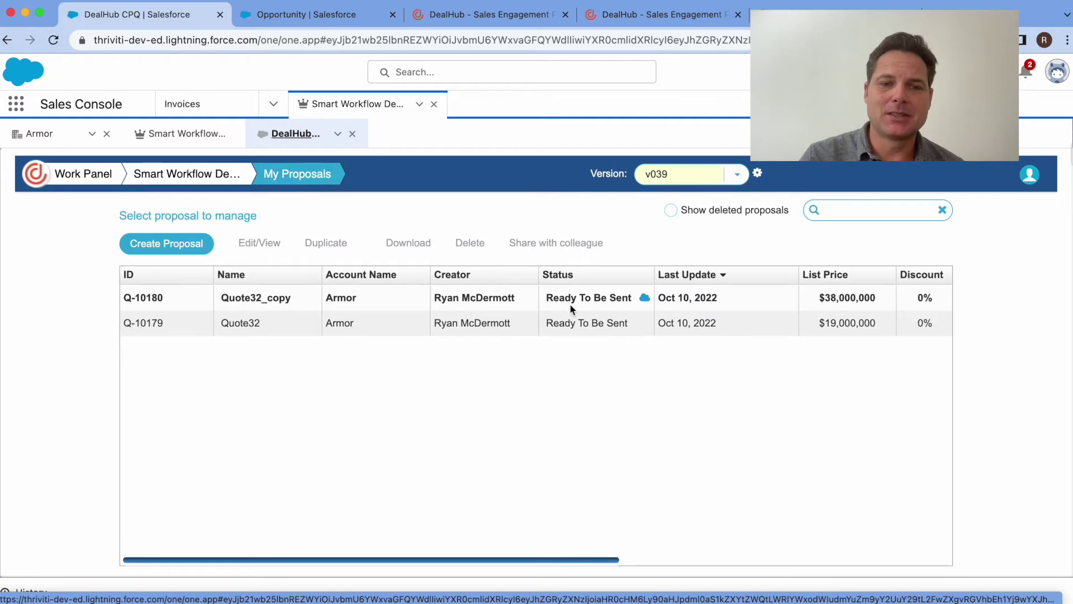
{"action": "left_click", "coordinate": [591, 304]}
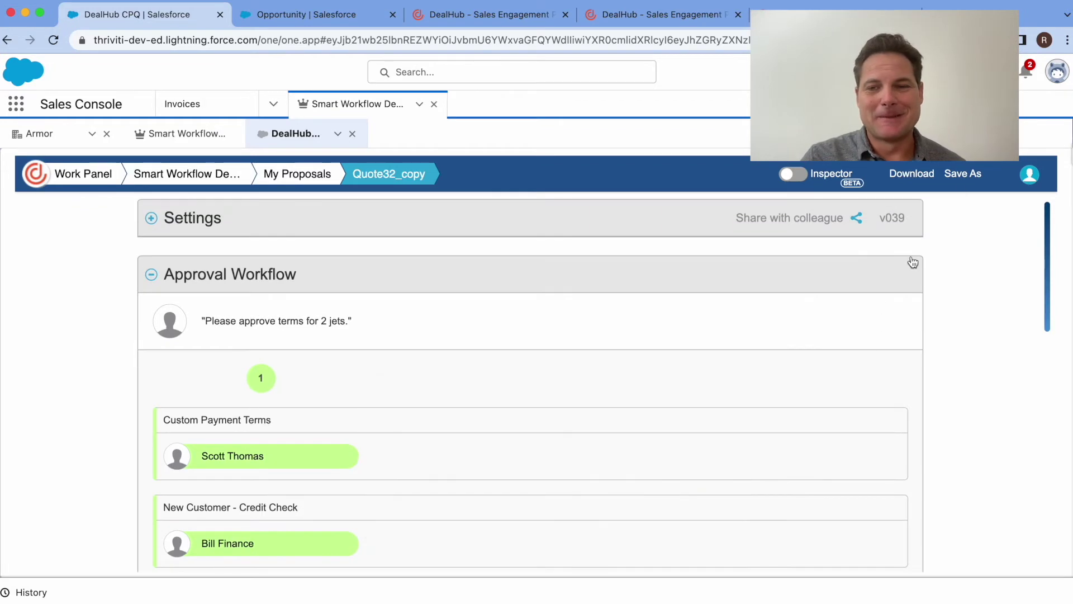
{"action": "left_click", "coordinate": [964, 174]}
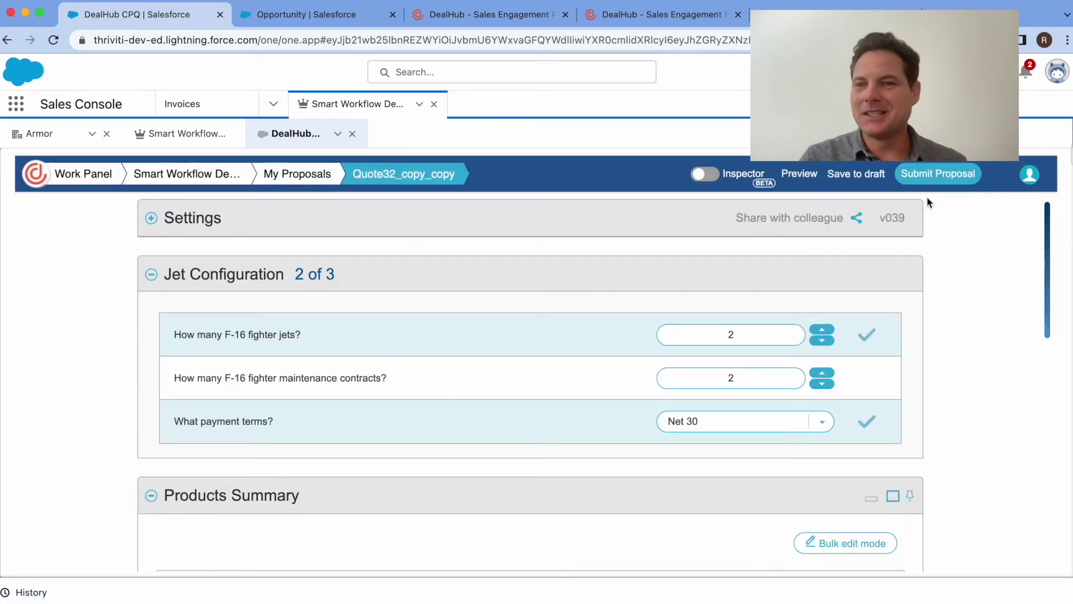
Step: Change the jet count to 30 and confirm 30 maintenance contracts
{"action": "left_click_drag", "start_coordinate": [733, 334], "coordinate": [656, 320]}
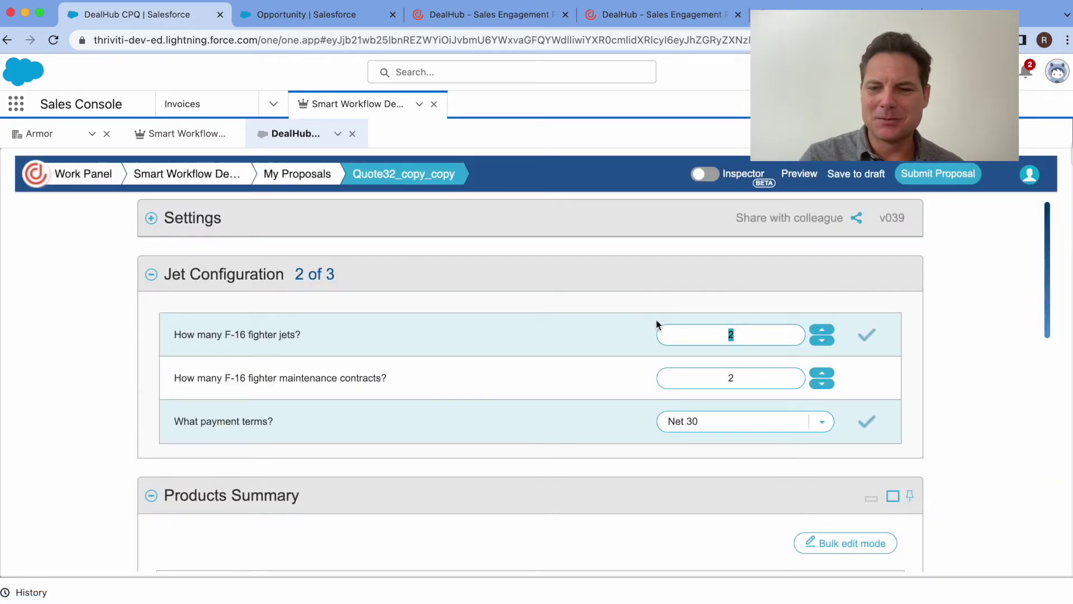
{"action": "key", "text": "BackSpace"}
{"action": "type", "text": "30"}
{"action": "key", "text": "Tab"}
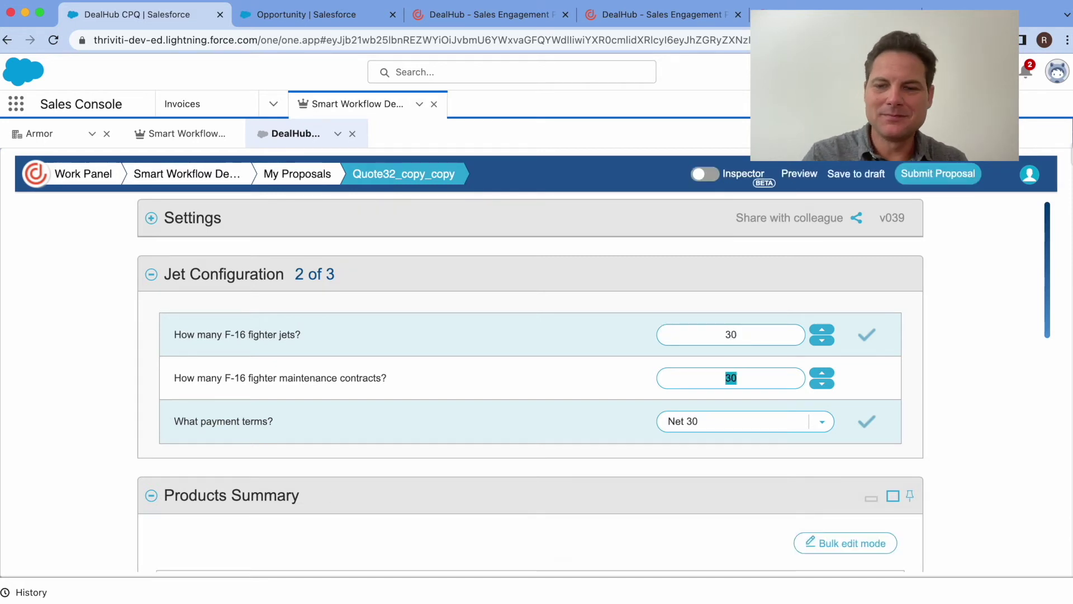
{"action": "scroll", "coordinate": [617, 353], "scroll_direction": "down", "scroll_amount": 10}
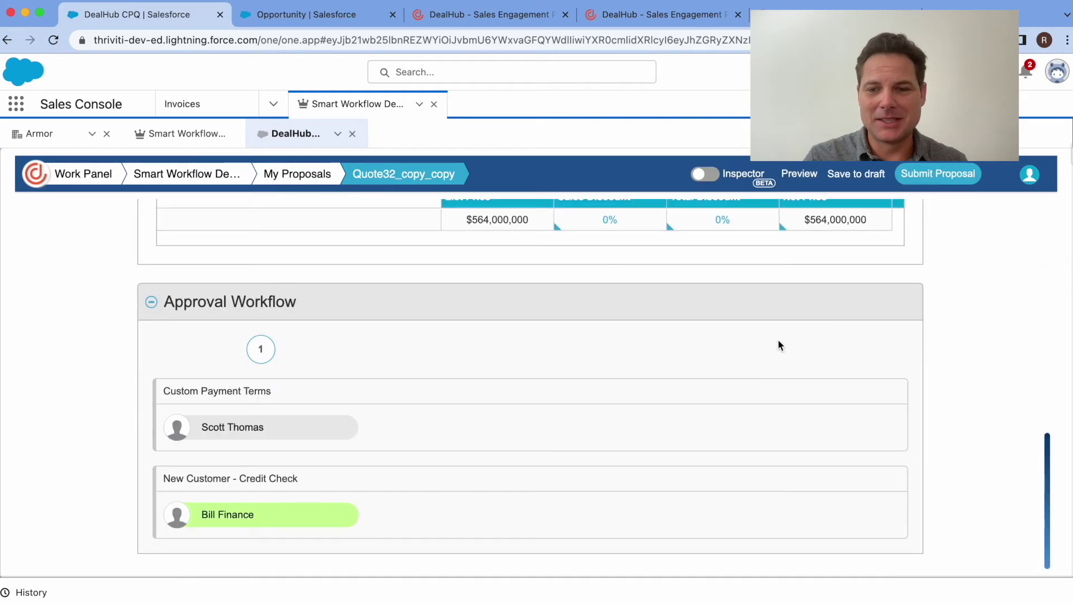
{"action": "scroll", "coordinate": [884, 344], "scroll_direction": "up", "scroll_amount": 10}
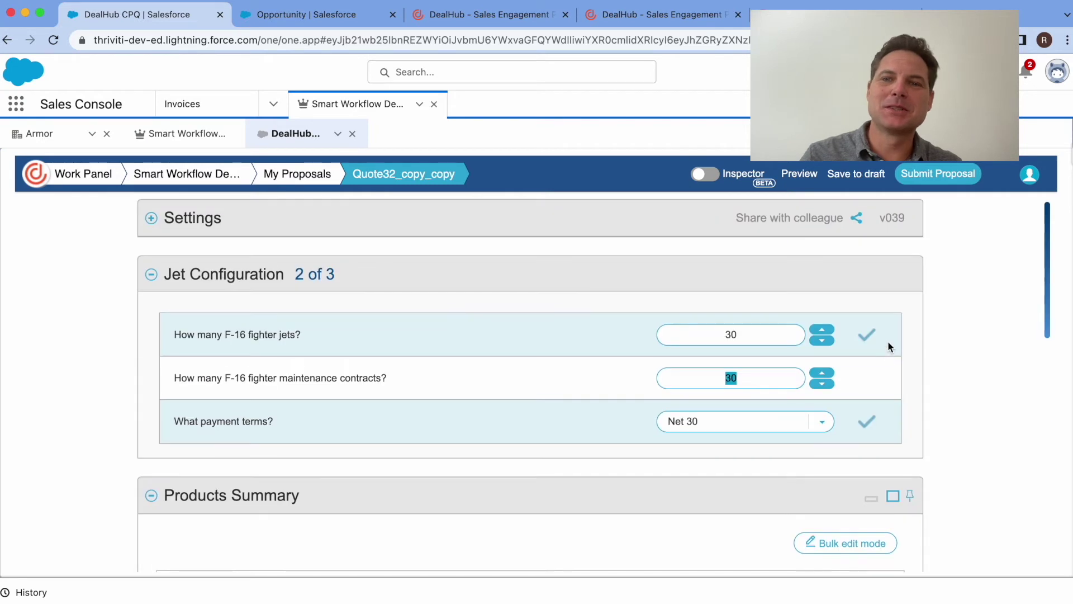
{"action": "left_click", "coordinate": [642, 408]}
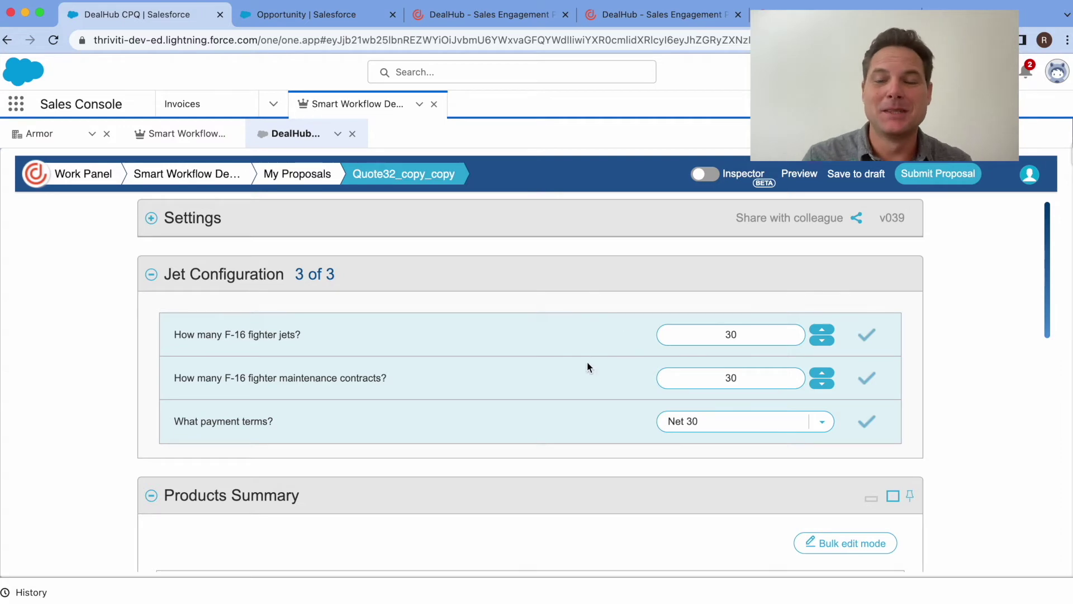
Step: Review the quote's Approval Workflow section and start submitting the proposal
{"action": "scroll", "coordinate": [586, 362], "scroll_direction": "down", "scroll_amount": 10}
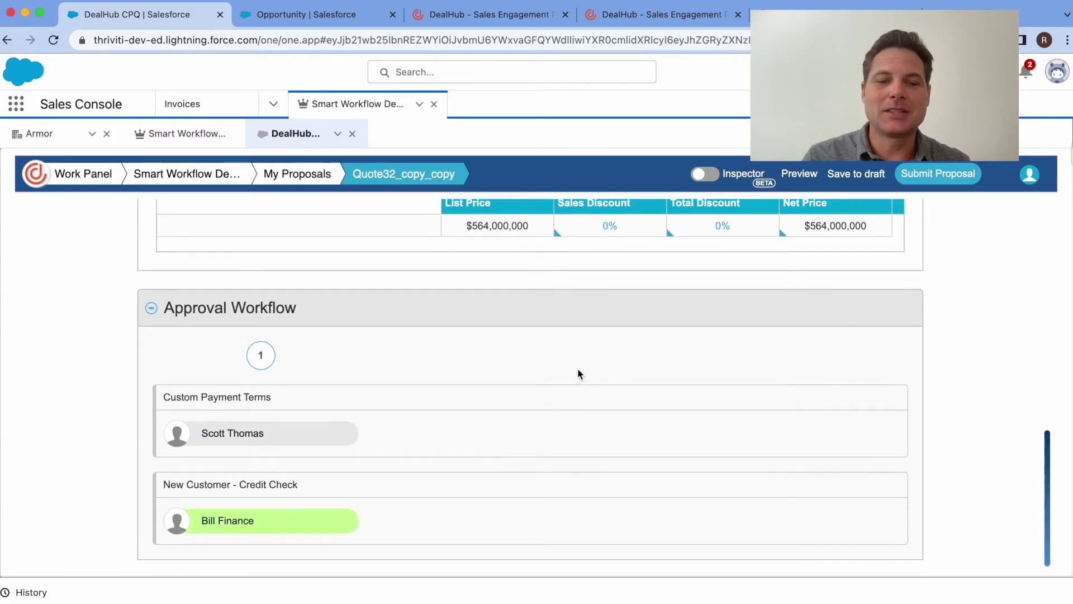
{"action": "mouse_move", "coordinate": [256, 433]}
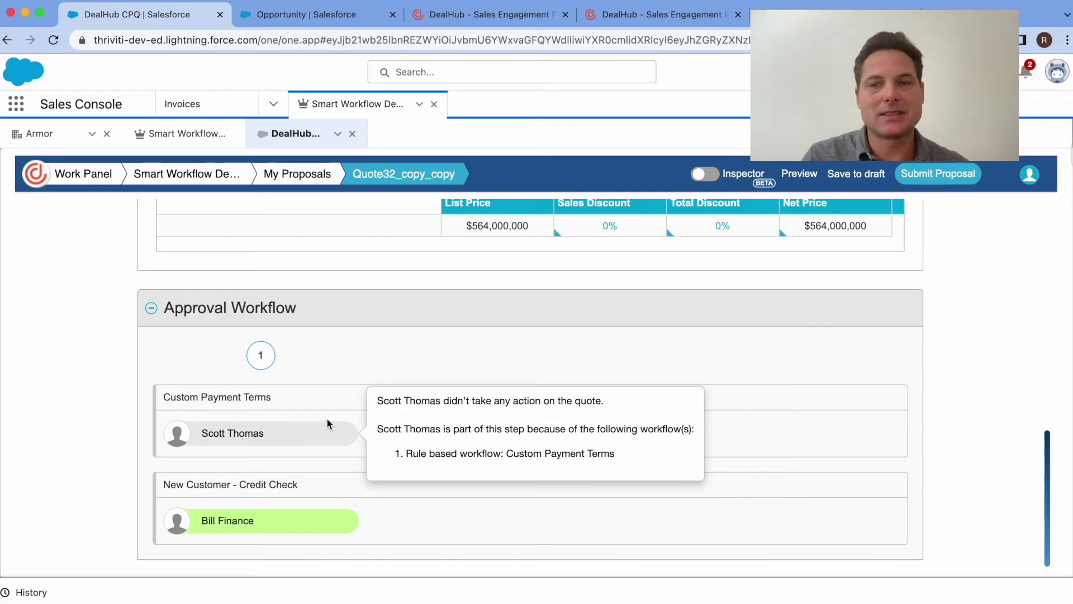
{"action": "scroll", "coordinate": [647, 331], "scroll_direction": "up", "scroll_amount": 15}
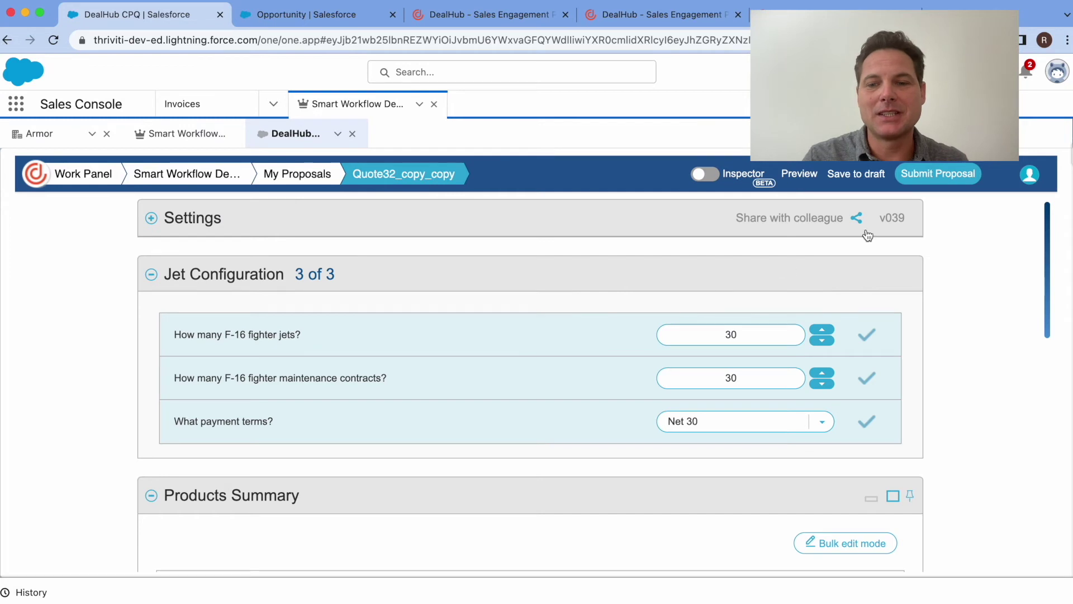
{"action": "left_click", "coordinate": [938, 173]}
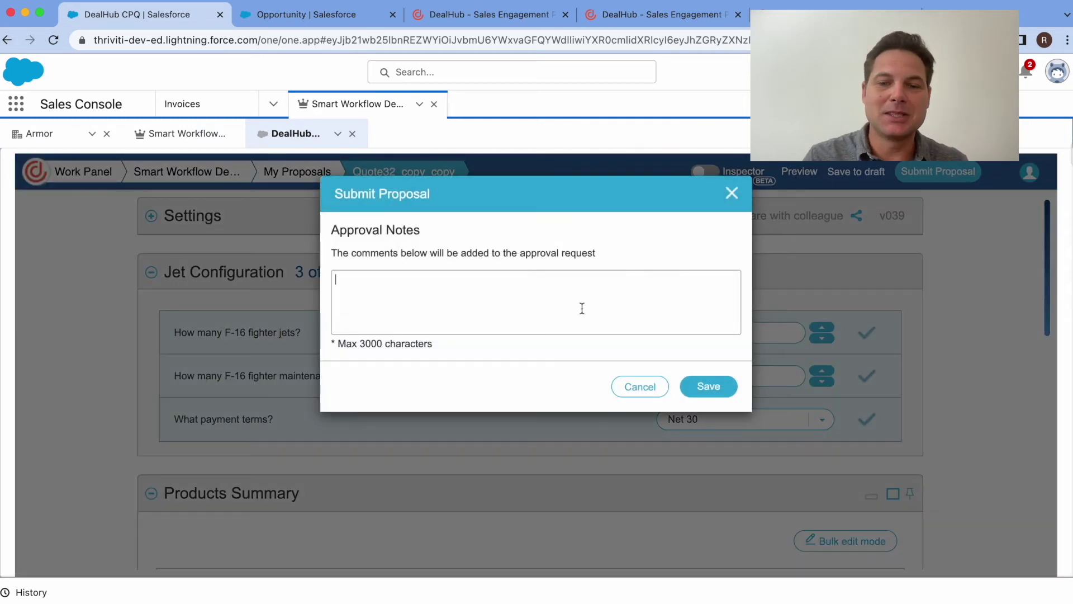
Step: Submit Quote32_copy_copy for approval with the note 'Please approve for 30 jets.'
{"action": "type", "text": "Please appro"}
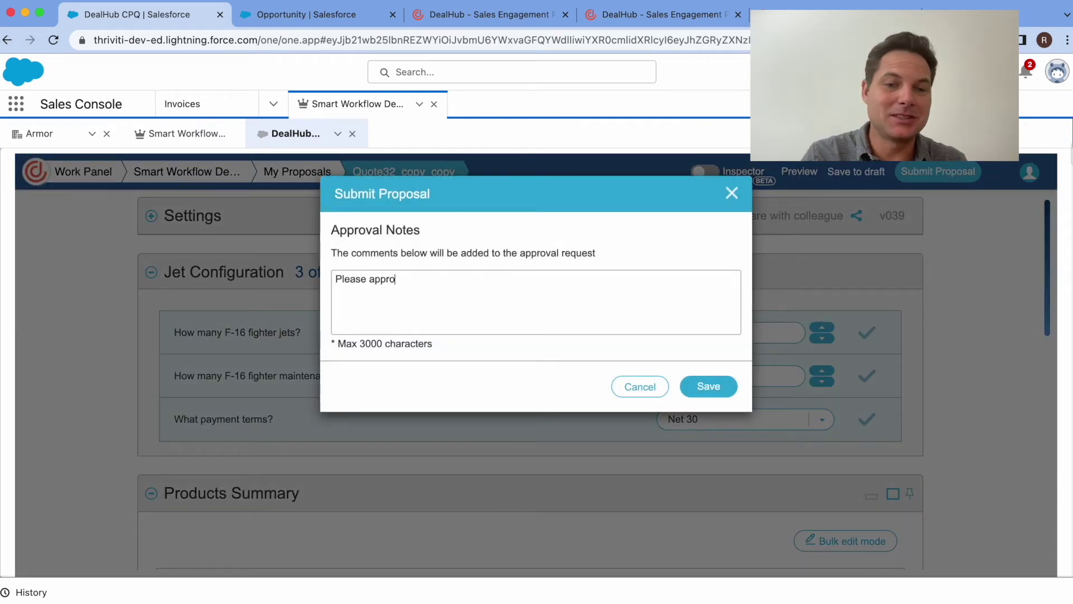
{"action": "type", "text": "ve for 30 jets"}
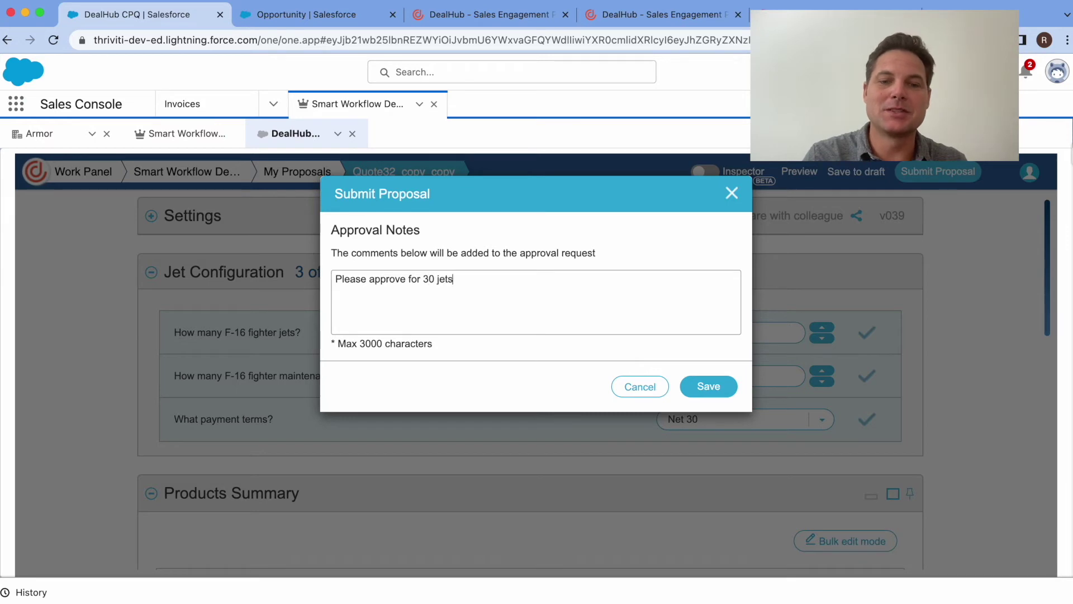
{"action": "type", "text": "."}
{"action": "left_click", "coordinate": [723, 391]}
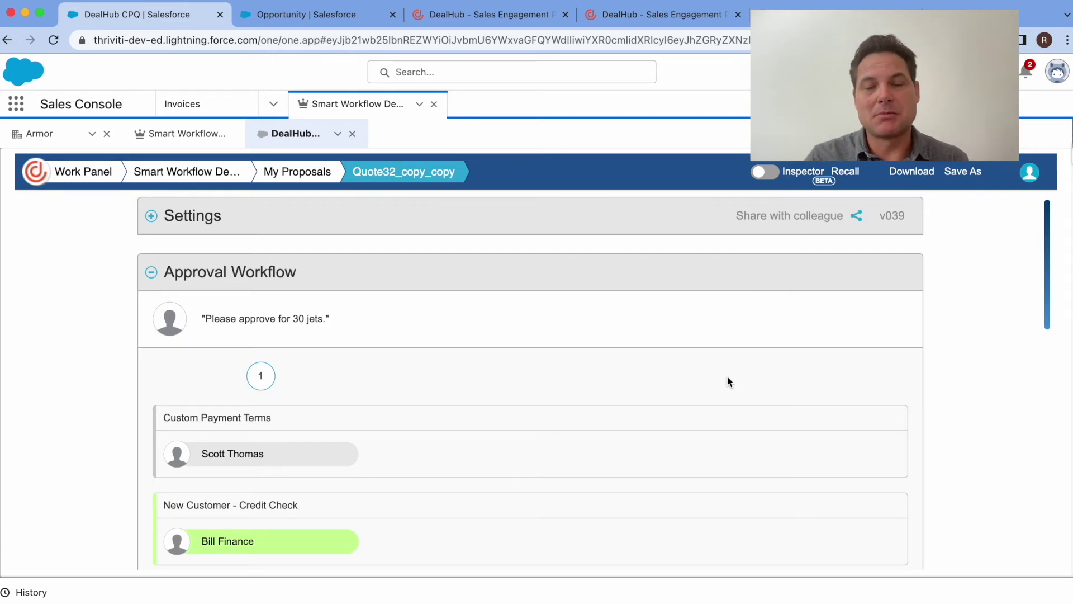
Step: In the Fighter Jets USA playbook, inspect the Payment_Terms question and the Opportunity_Type answer source
{"action": "left_click", "coordinate": [509, 19]}
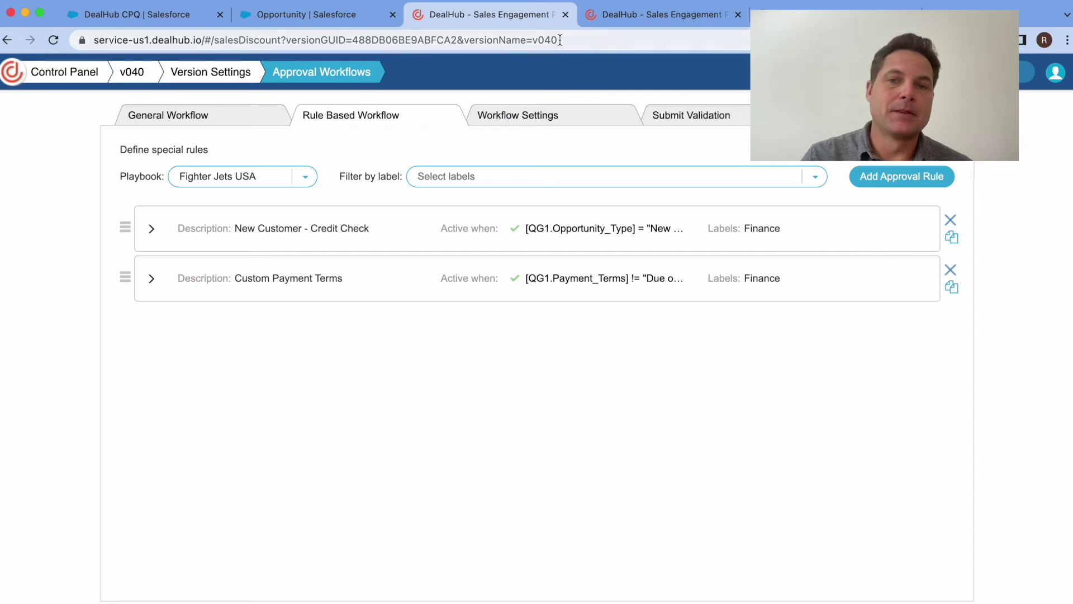
{"action": "left_click", "coordinate": [623, 15]}
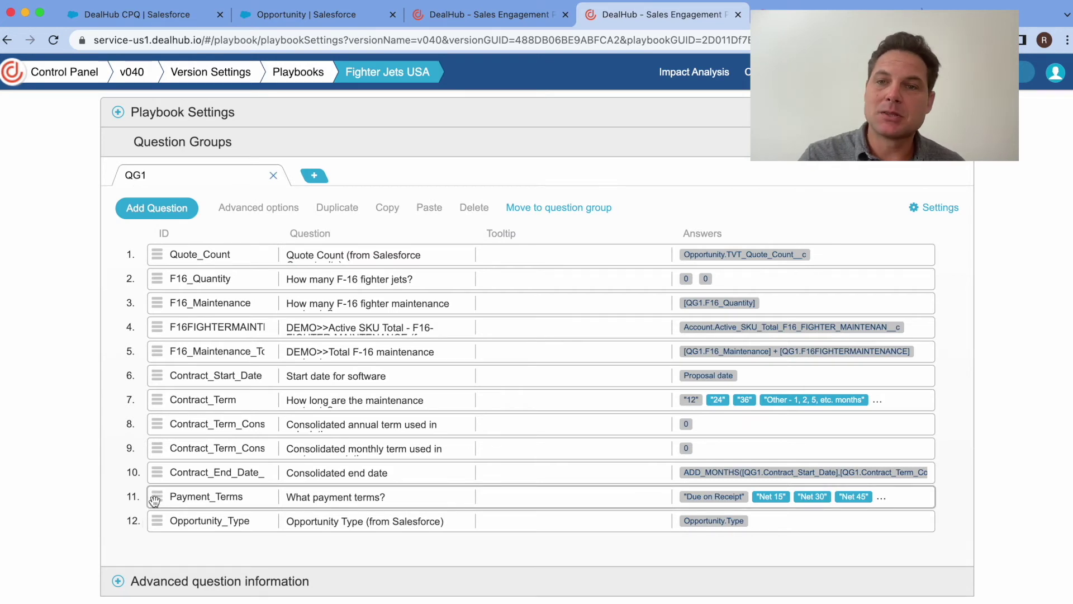
{"action": "left_click", "coordinate": [342, 496]}
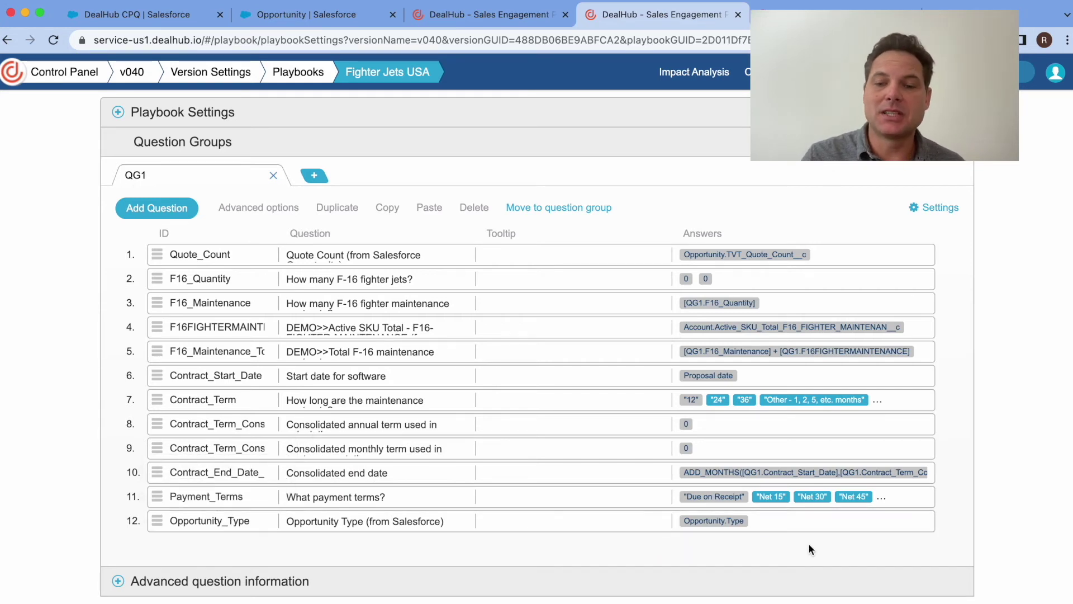
{"action": "left_click", "coordinate": [749, 527]}
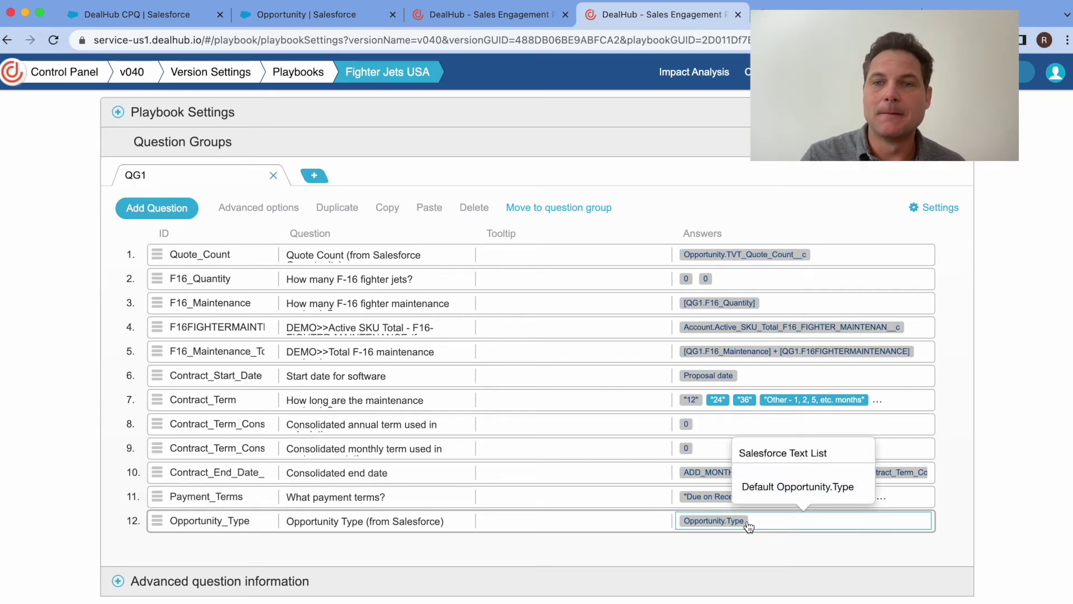
{"action": "left_click", "coordinate": [482, 16]}
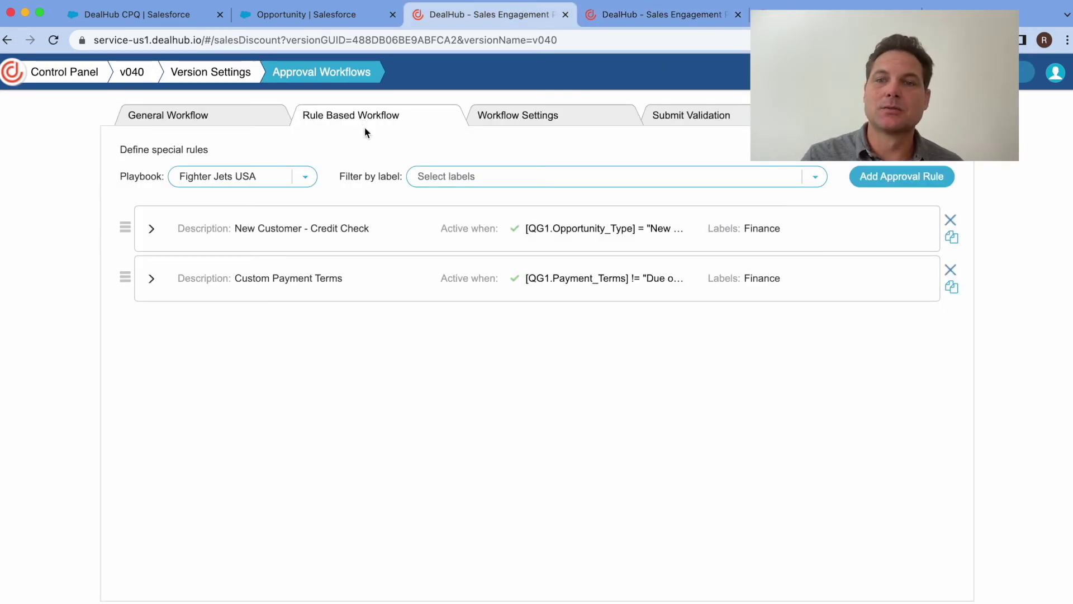
Step: Set New Customer - Credit Check to go to all approval levels immediately, then expand Custom Payment Terms
{"action": "left_click", "coordinate": [150, 232]}
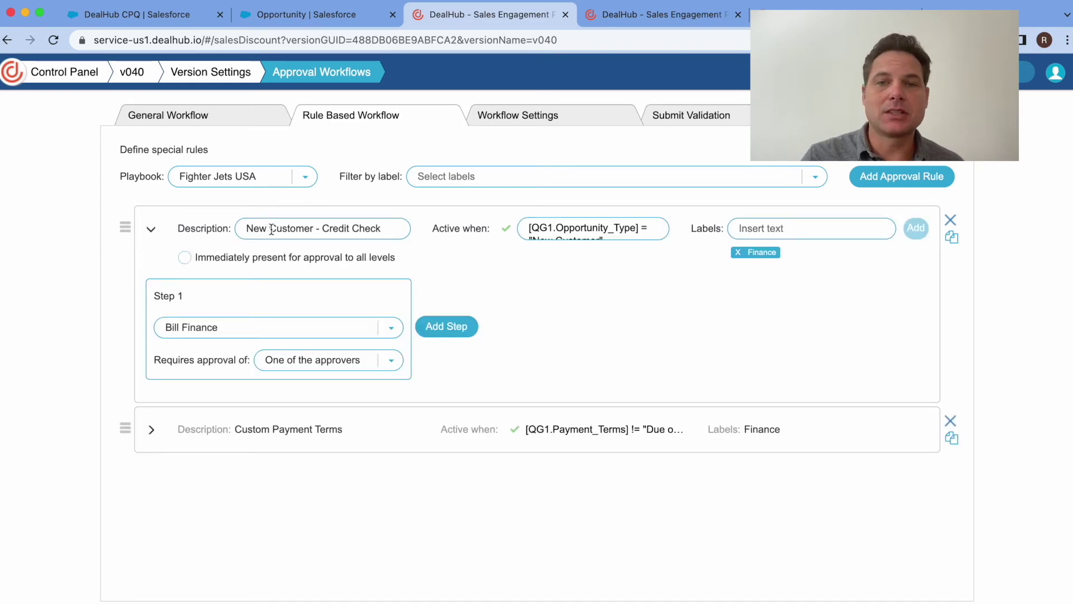
{"action": "left_click", "coordinate": [564, 232]}
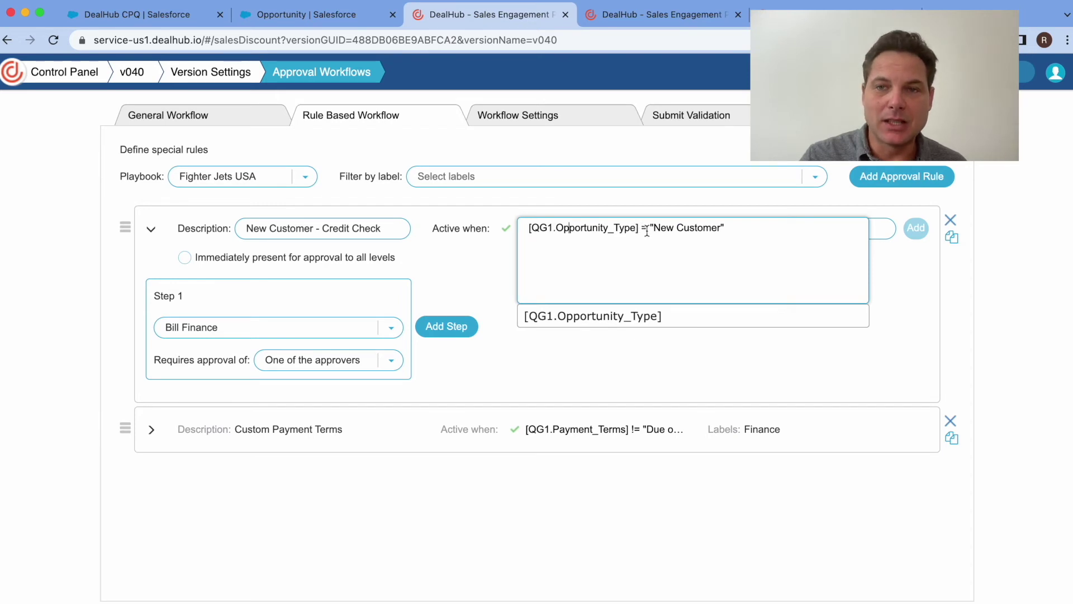
{"action": "left_click", "coordinate": [474, 256]}
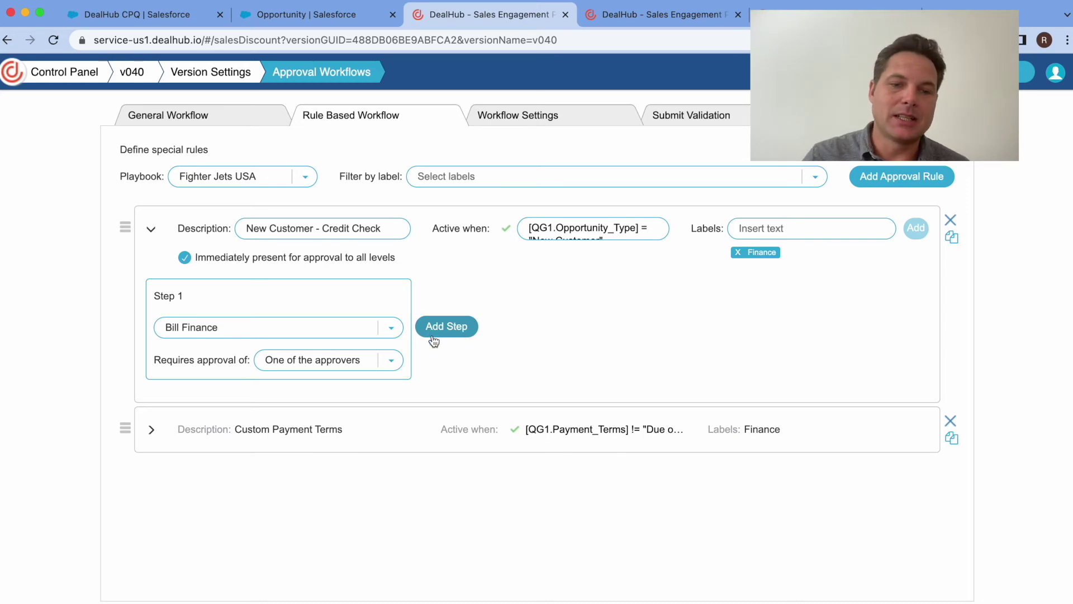
{"action": "left_click", "coordinate": [388, 361]}
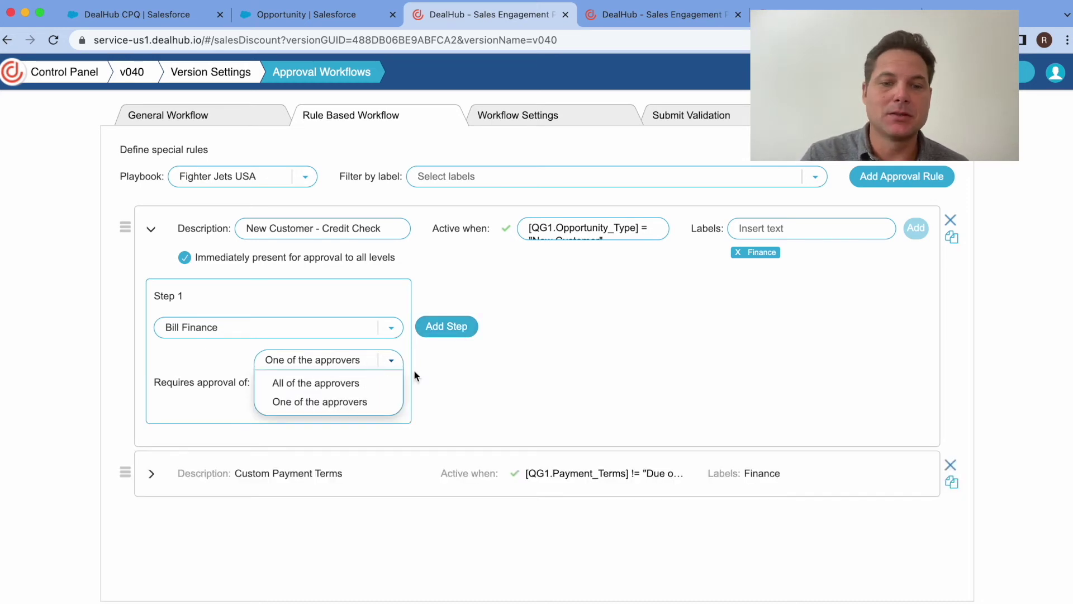
{"action": "left_click", "coordinate": [523, 399]}
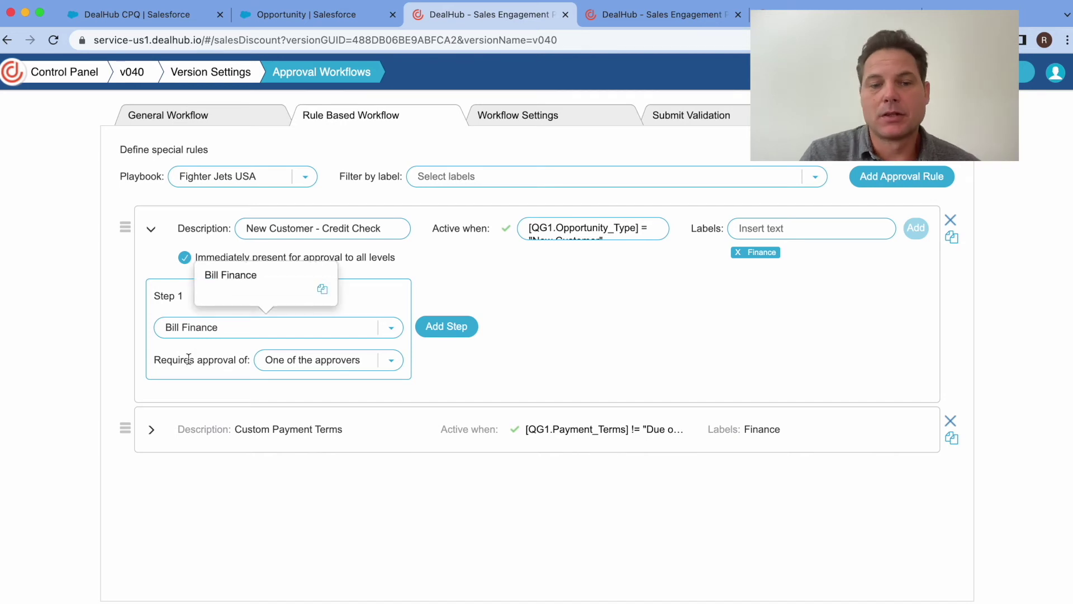
{"action": "left_click", "coordinate": [151, 432]}
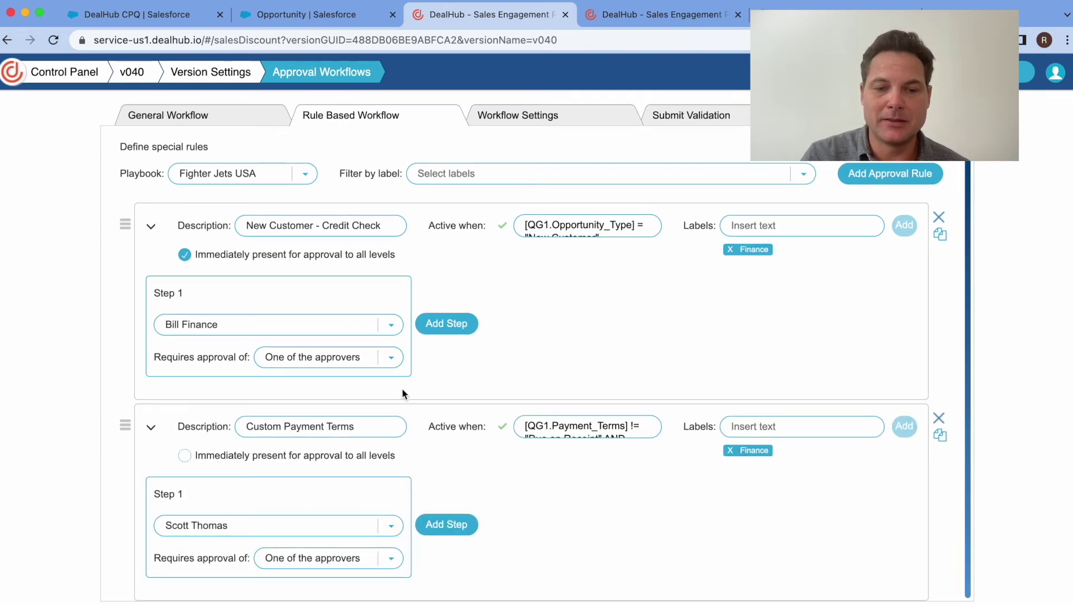
Step: Open the Custom Payment Terms condition: payment terms not Due on Receipt, quote count above -1
{"action": "left_click", "coordinate": [557, 429]}
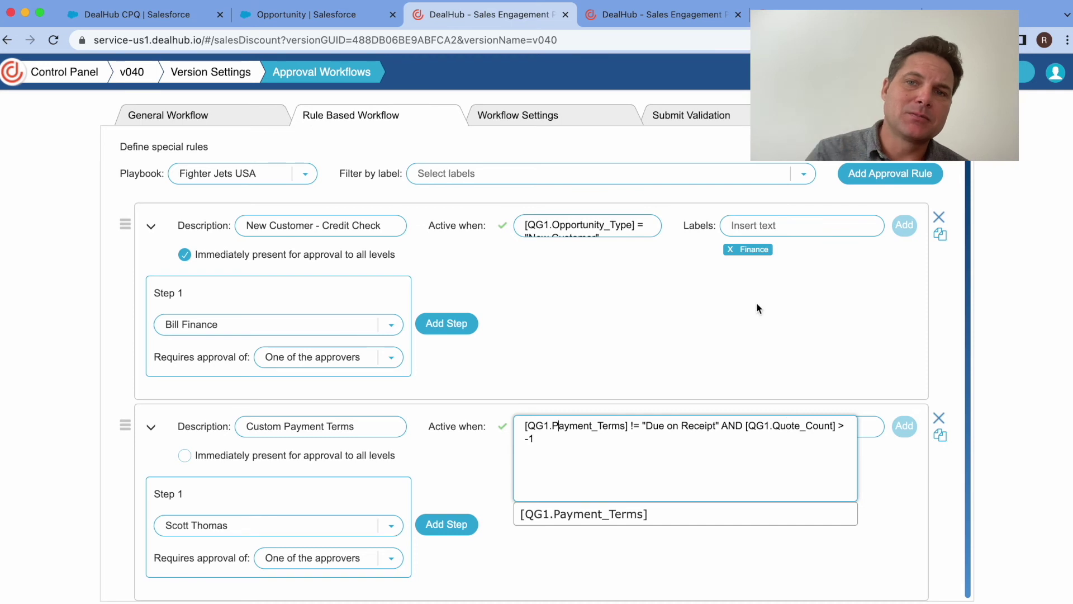
Step: Reload the Smart Workflow Demo opportunity until its Details show Quote Count 3, then return to DealHub
{"action": "left_click", "coordinate": [179, 17]}
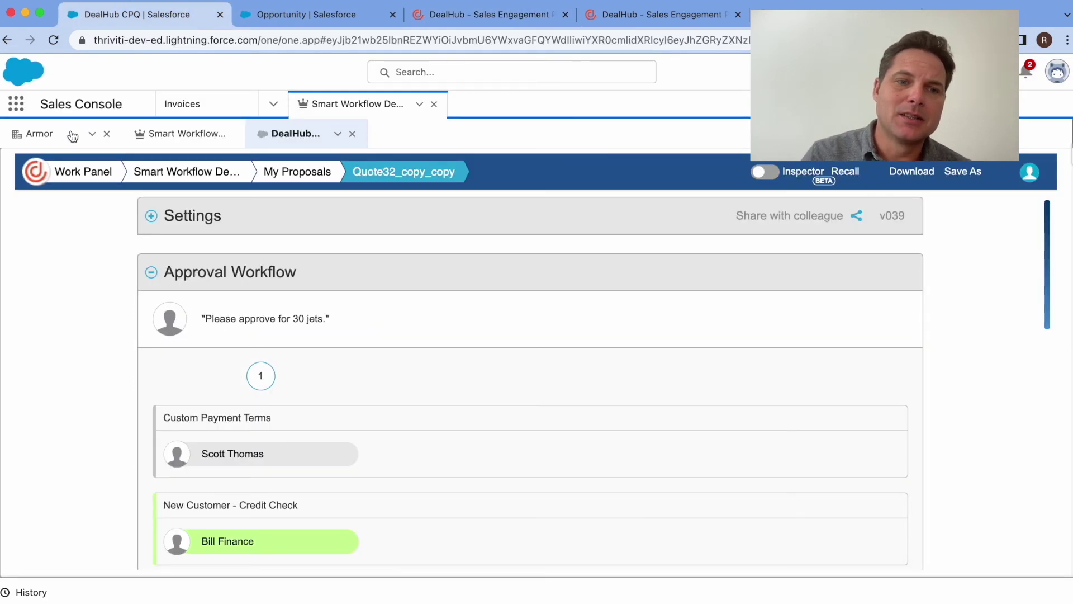
{"action": "left_click", "coordinate": [137, 134]}
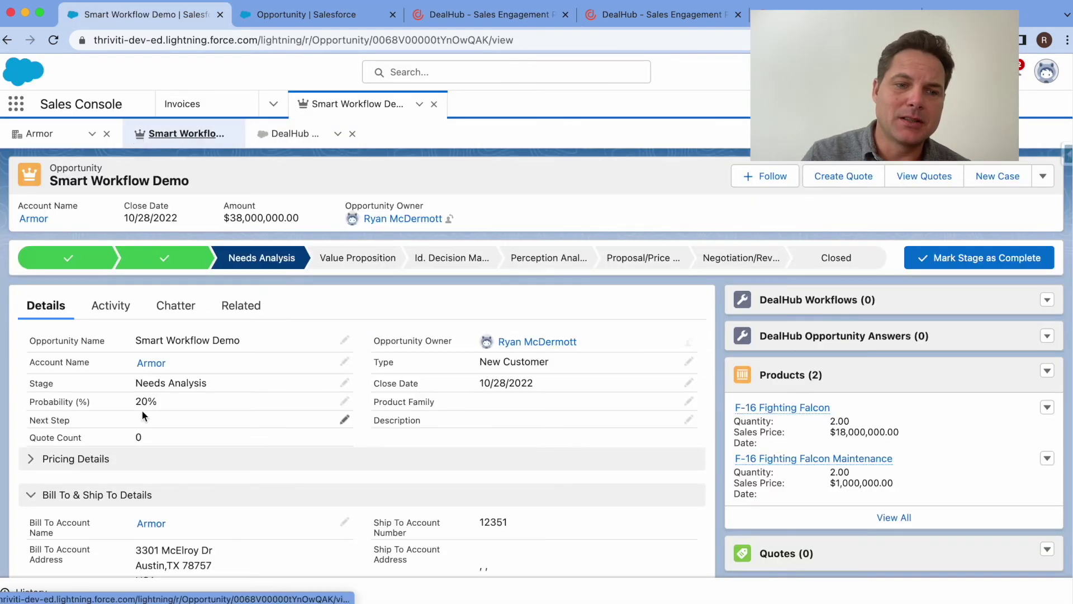
{"action": "left_click", "coordinate": [53, 41]}
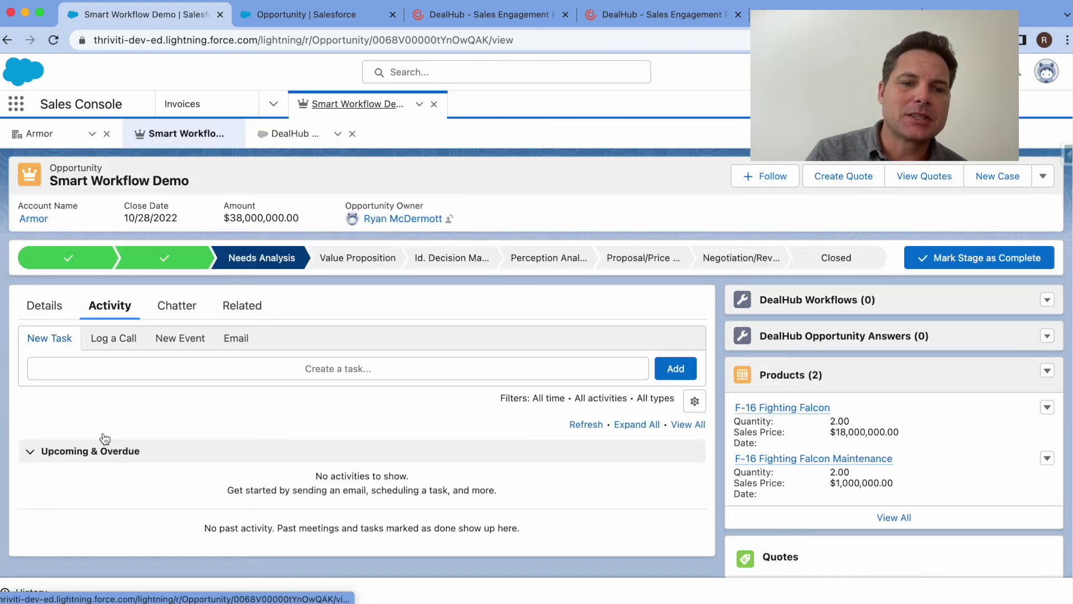
{"action": "left_click", "coordinate": [49, 316]}
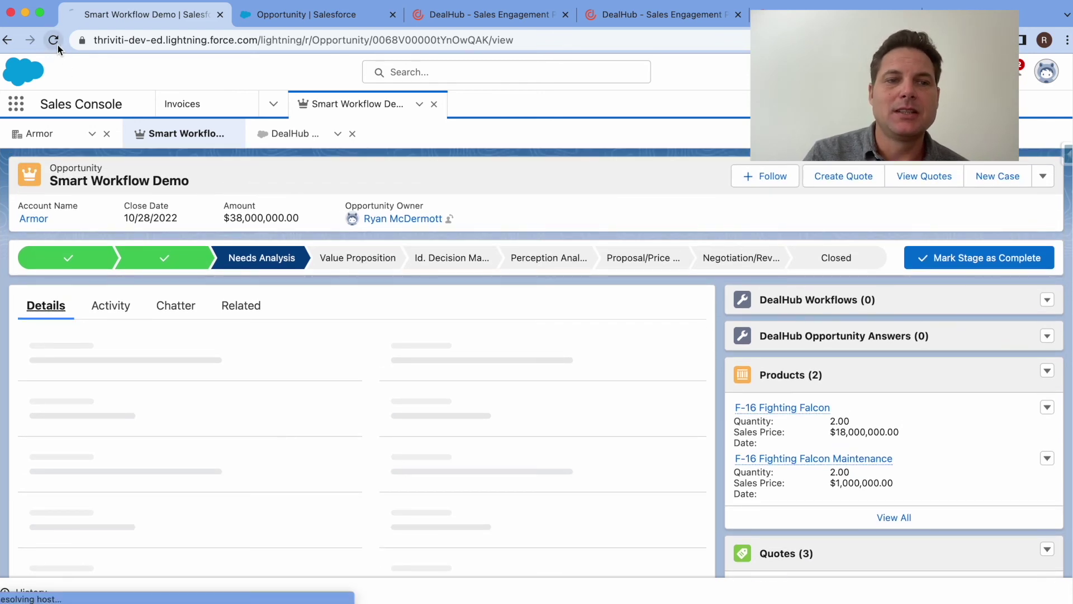
{"action": "left_click", "coordinate": [58, 45]}
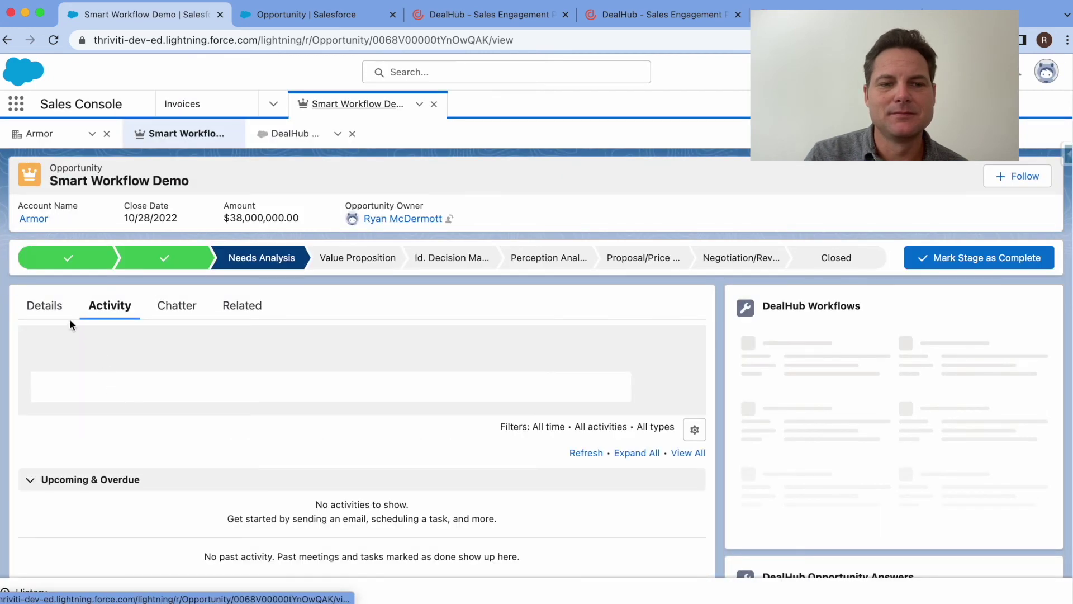
{"action": "left_click", "coordinate": [51, 311]}
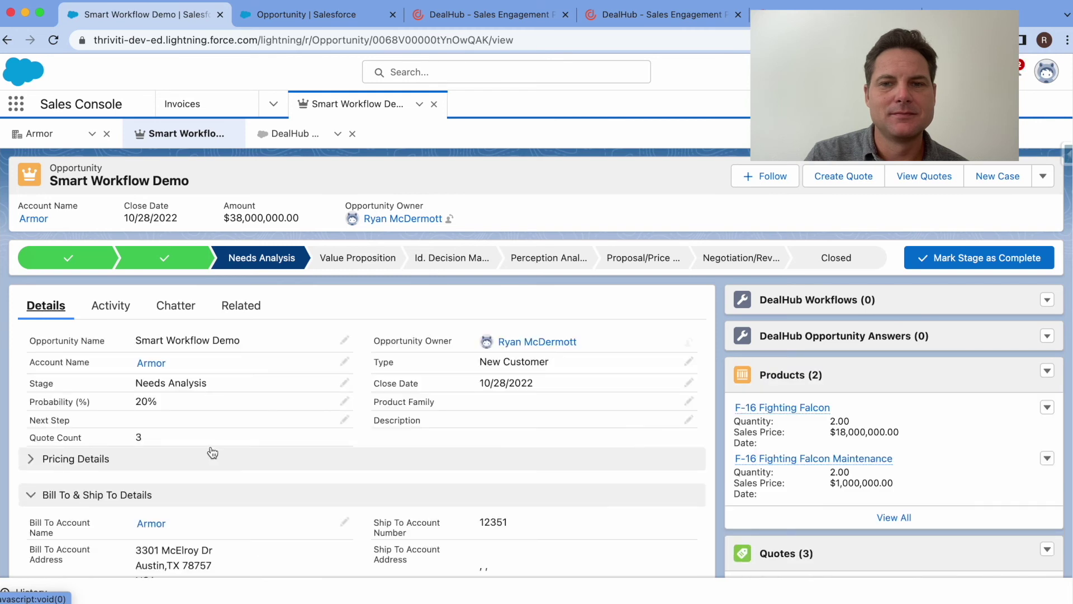
{"action": "left_click", "coordinate": [666, 19]}
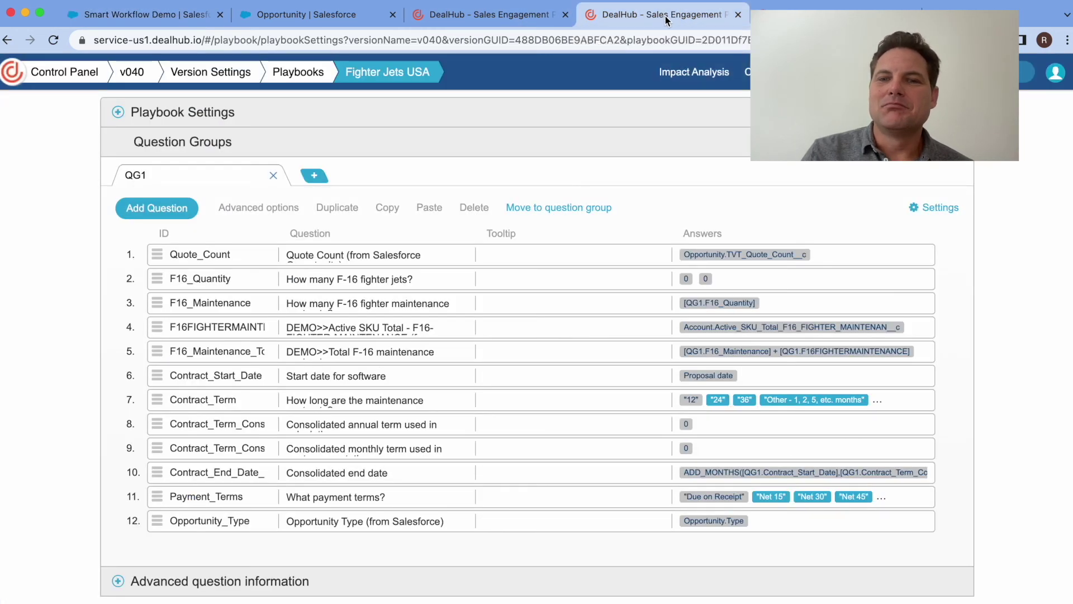